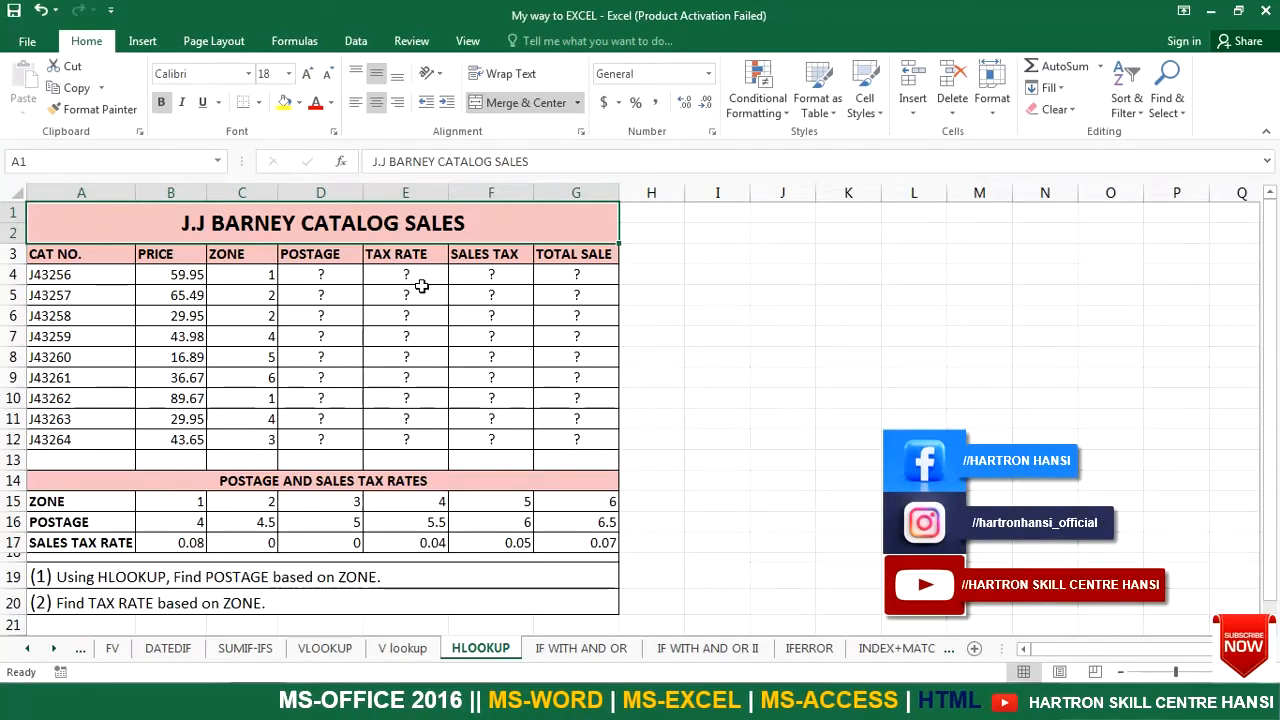
Examine the ZONE, POSTAGE and SALES TAX RATE rows, the two HLOOKUP tasks in rows 19 and 20, and the first item's zone.
left_click(72, 503)
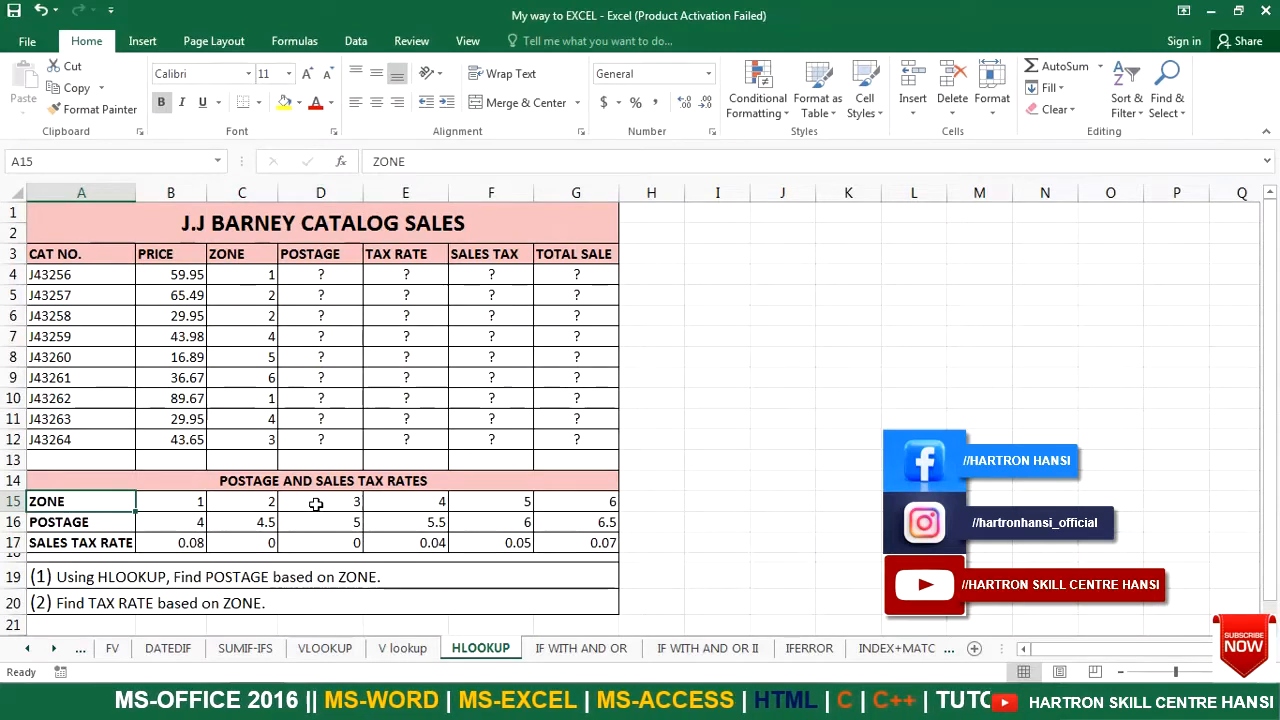
left_click(105, 521)
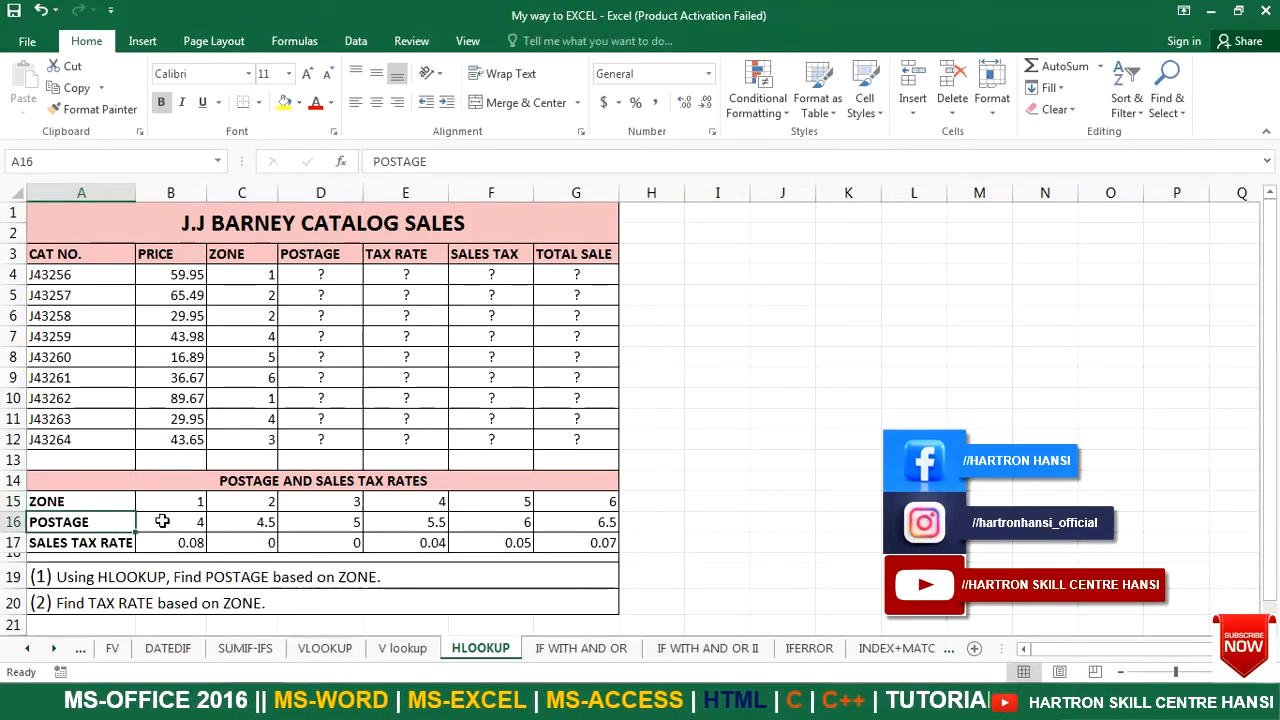
left_click(121, 539)
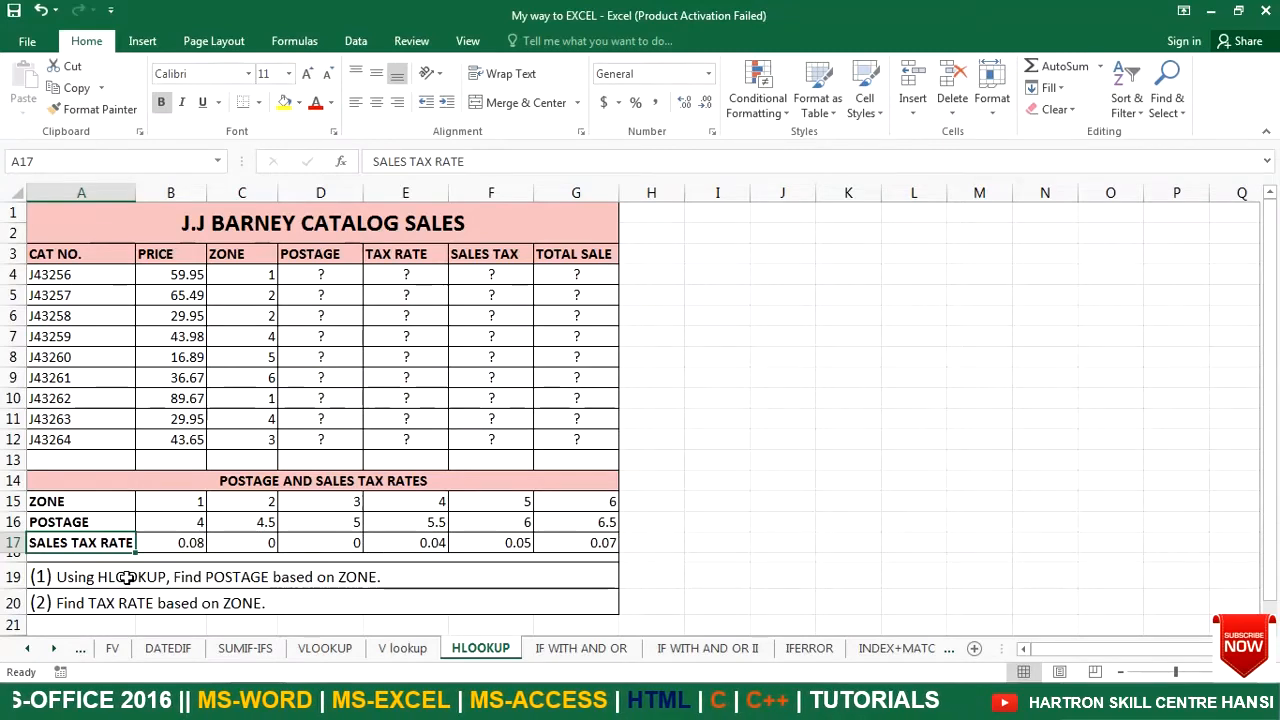
left_click(128, 578)
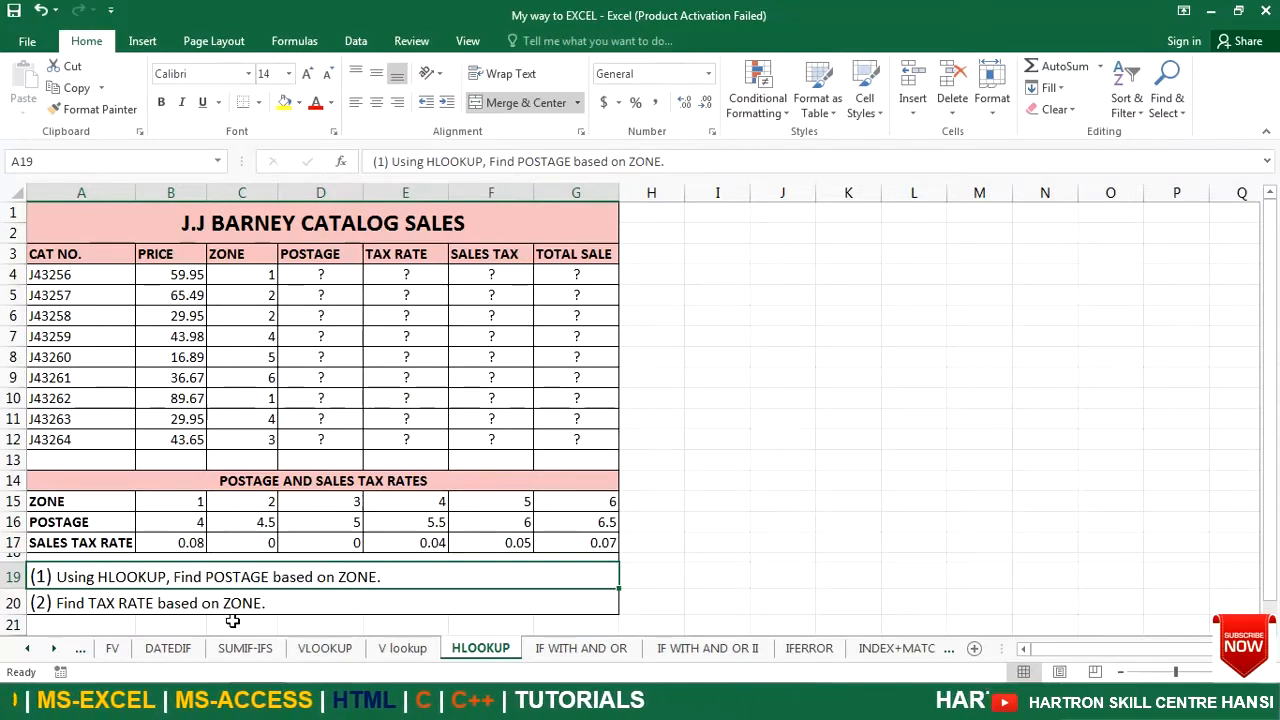
left_click(157, 604)
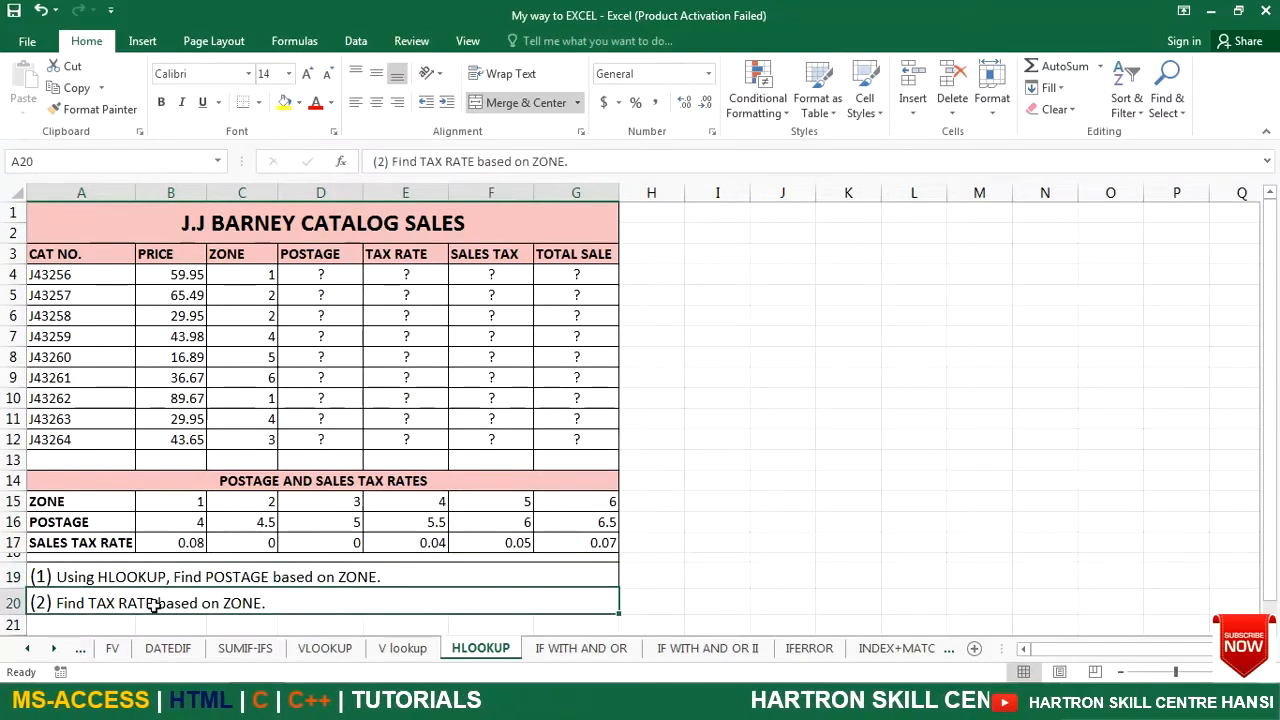
left_click(324, 577)
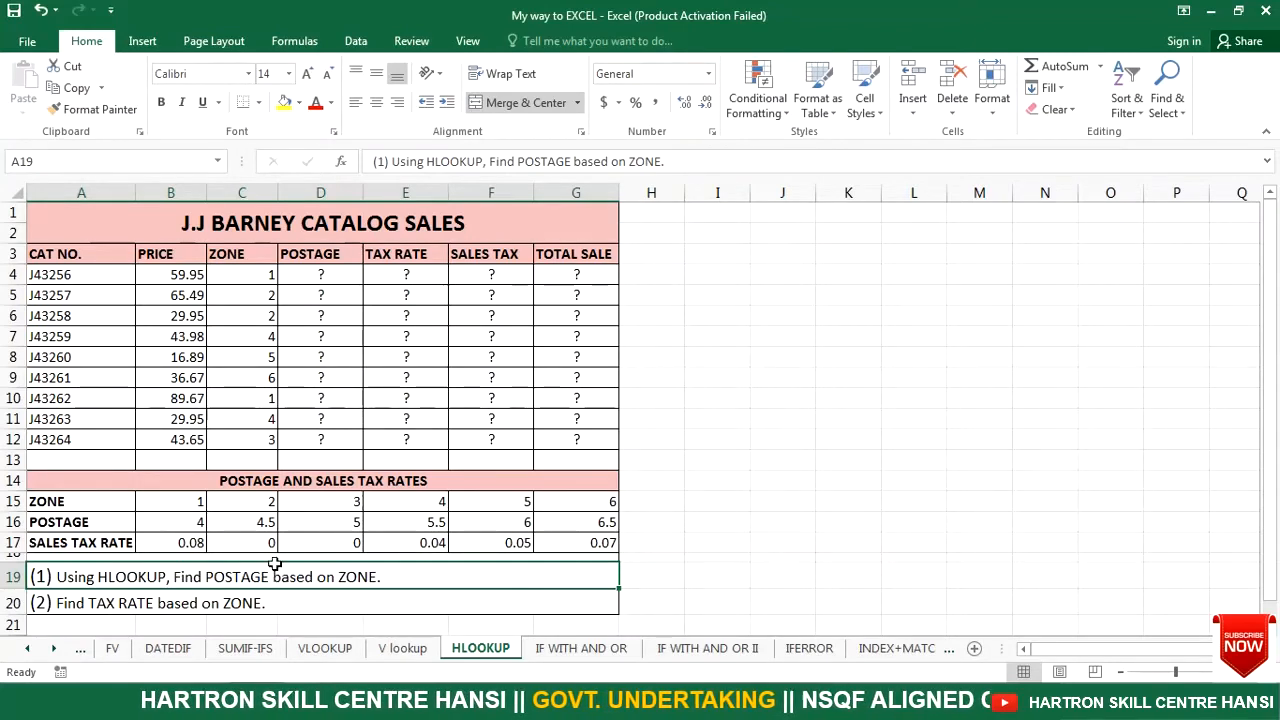
left_click(249, 277)
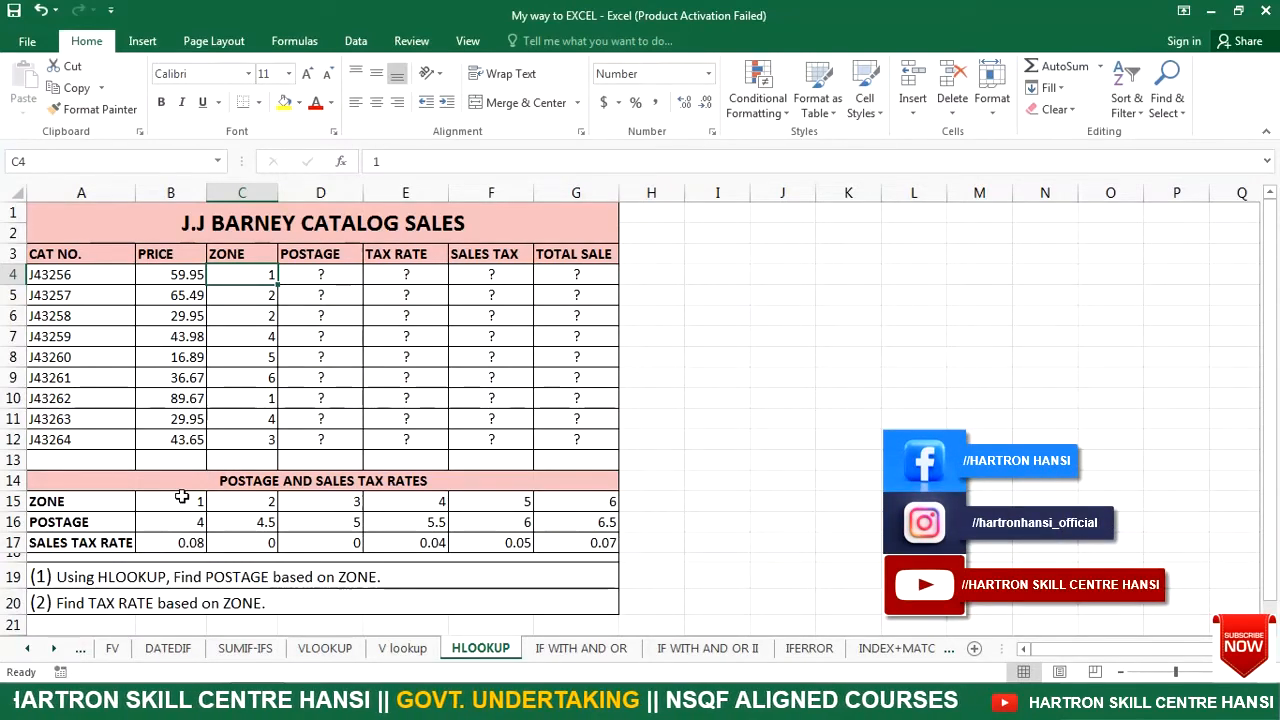
Enter =HLOOKUP(C4,A15:G17,2,0) in D4 to find the first item's postage from its zone.
left_click(303, 280)
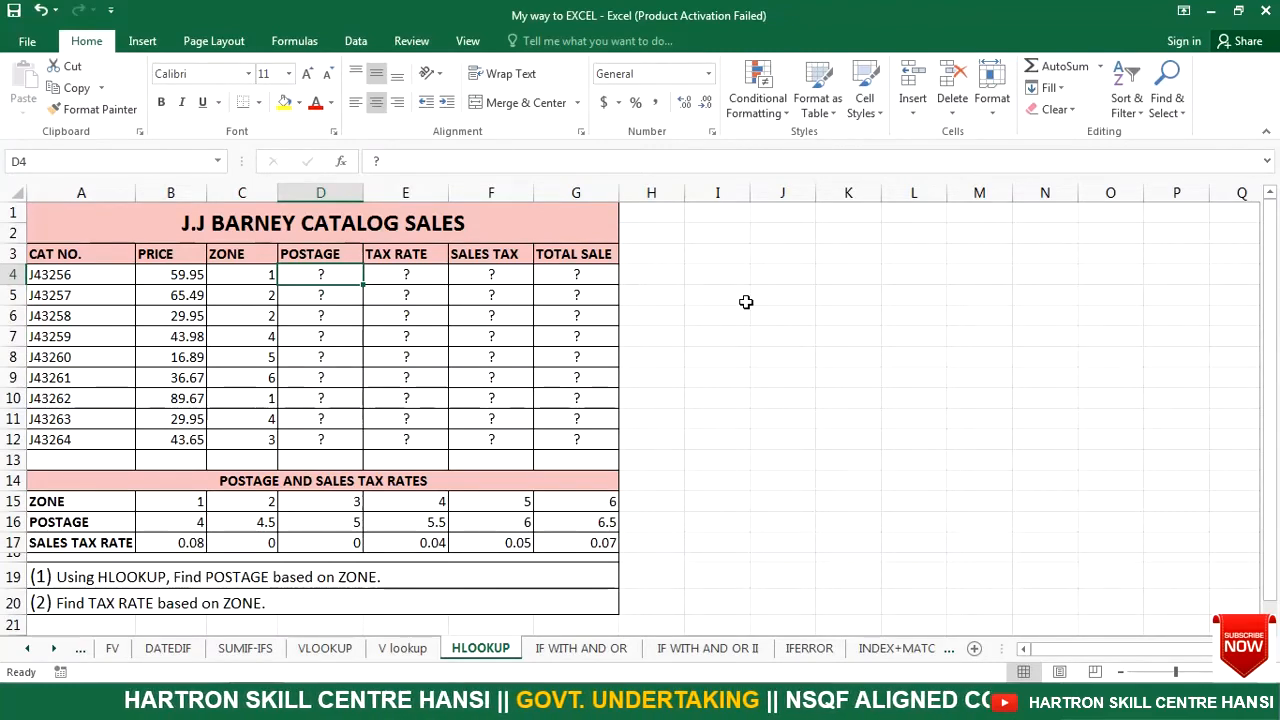
type("=")
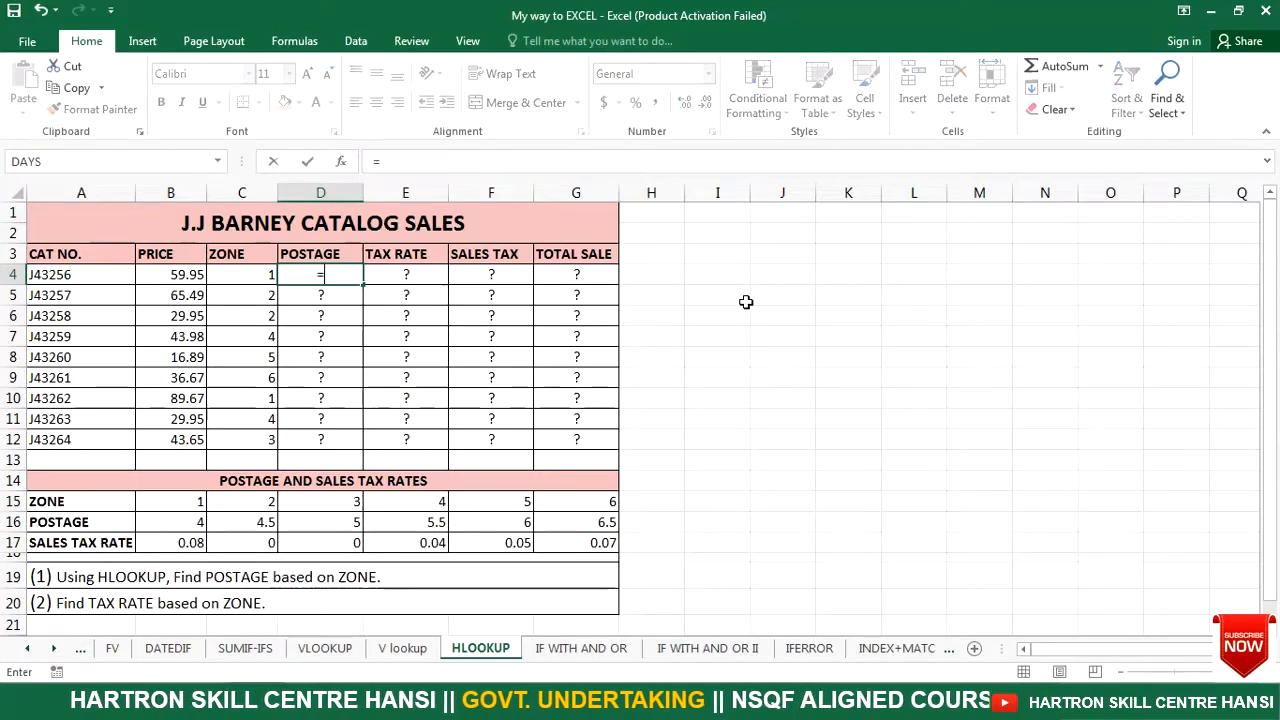
type("hloo")
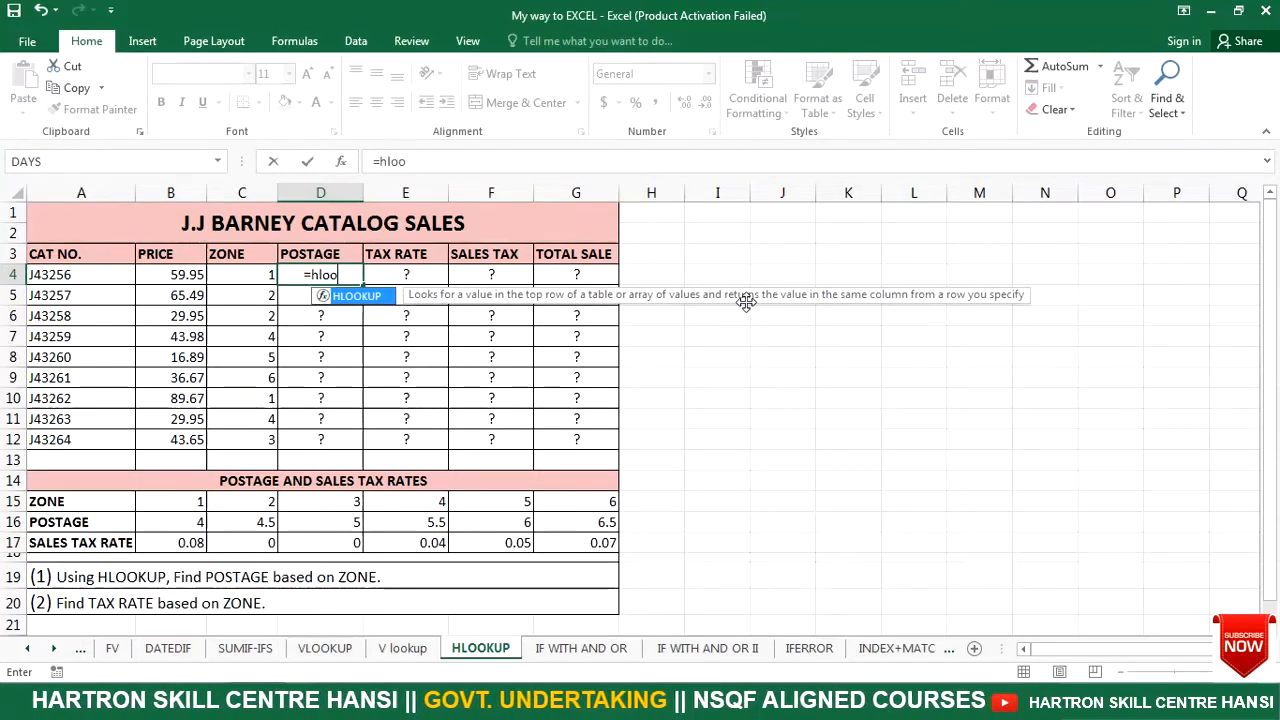
key("Tab")
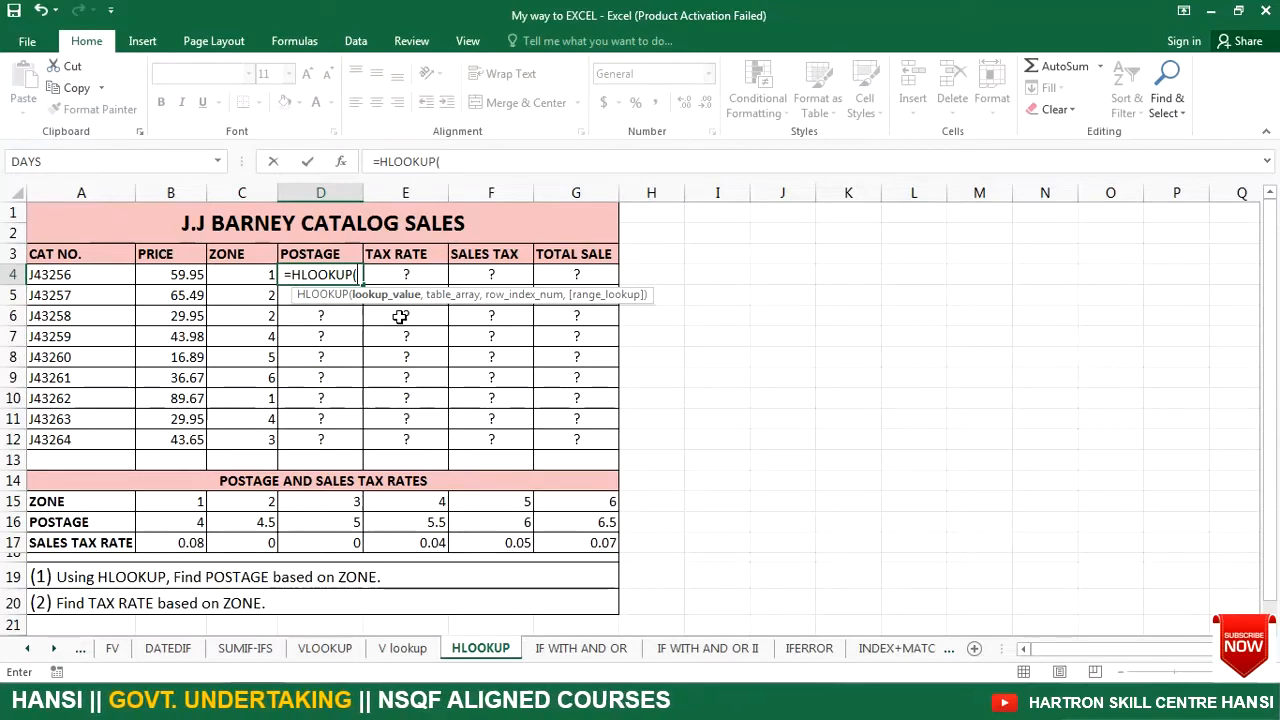
left_click(247, 275)
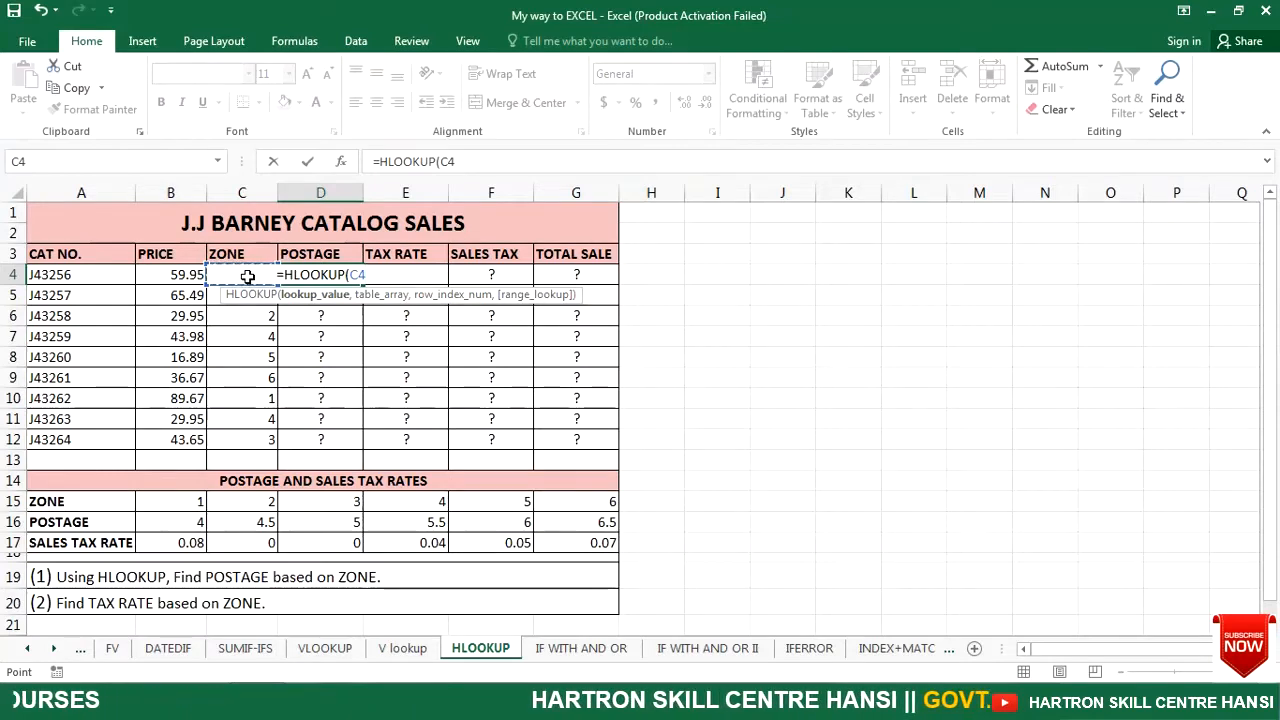
type(",")
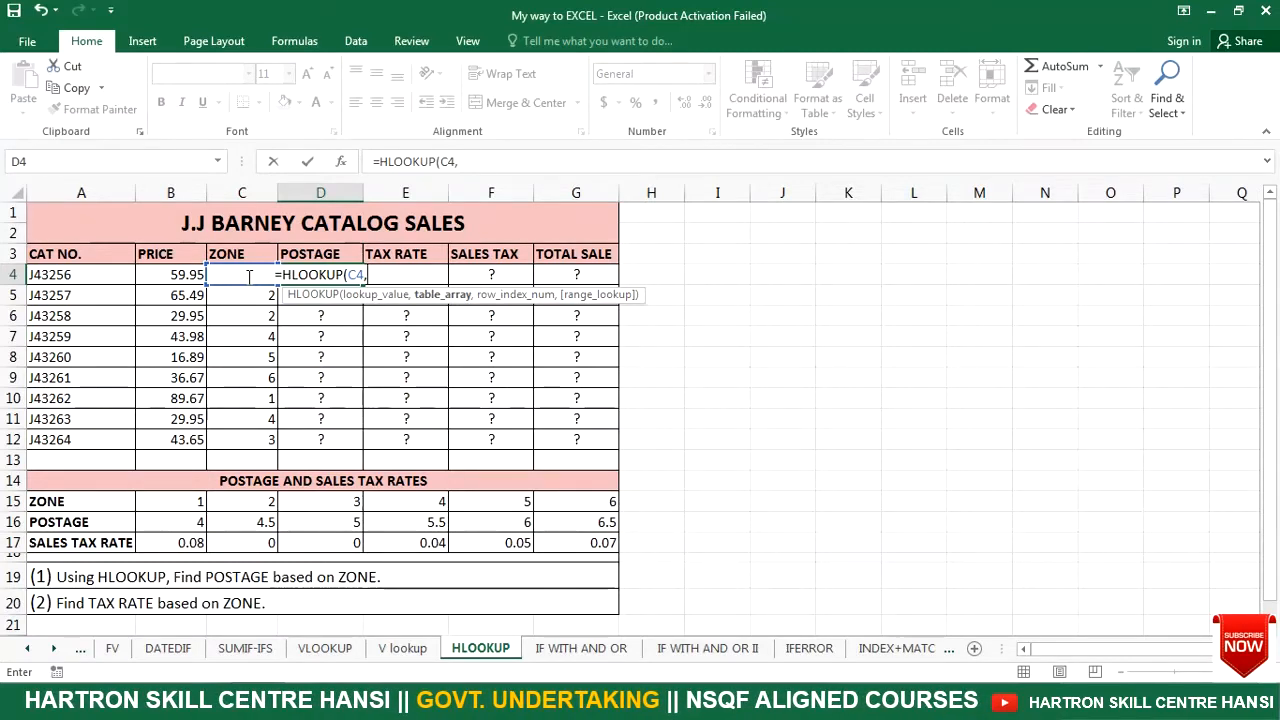
left_click(87, 501)
left_click_drag(240, 543, 595, 543)
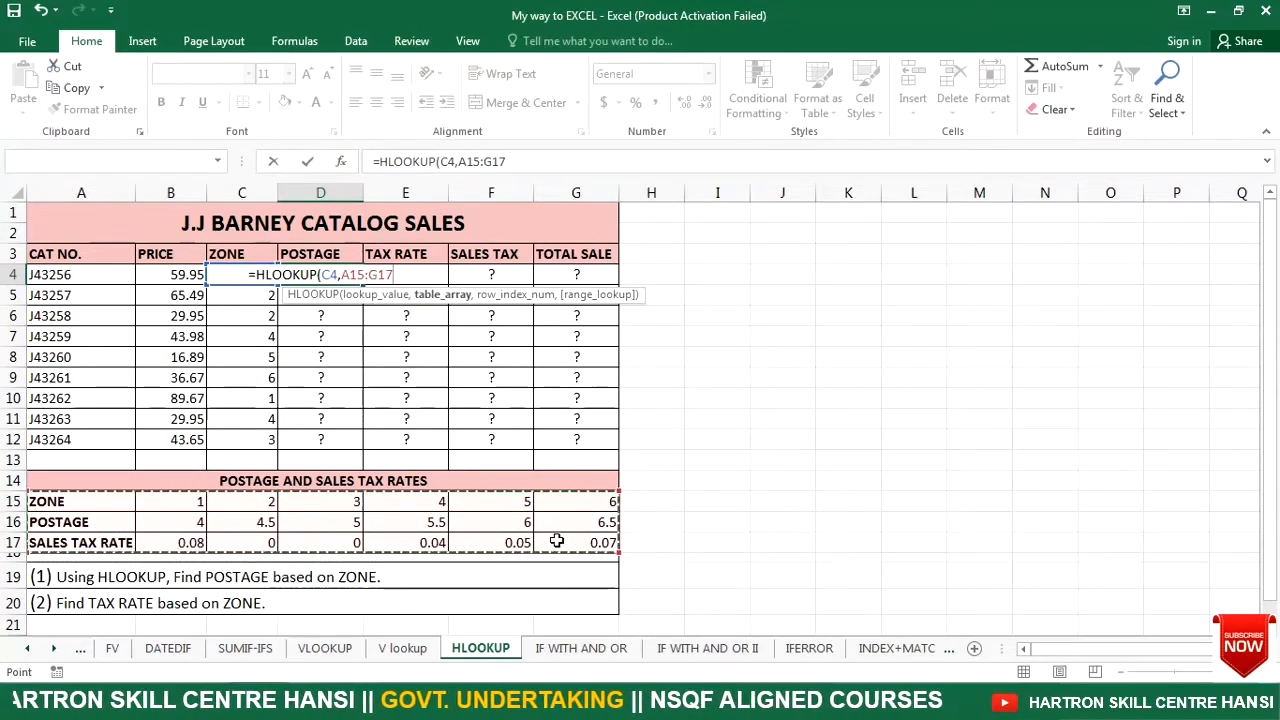
type(",")
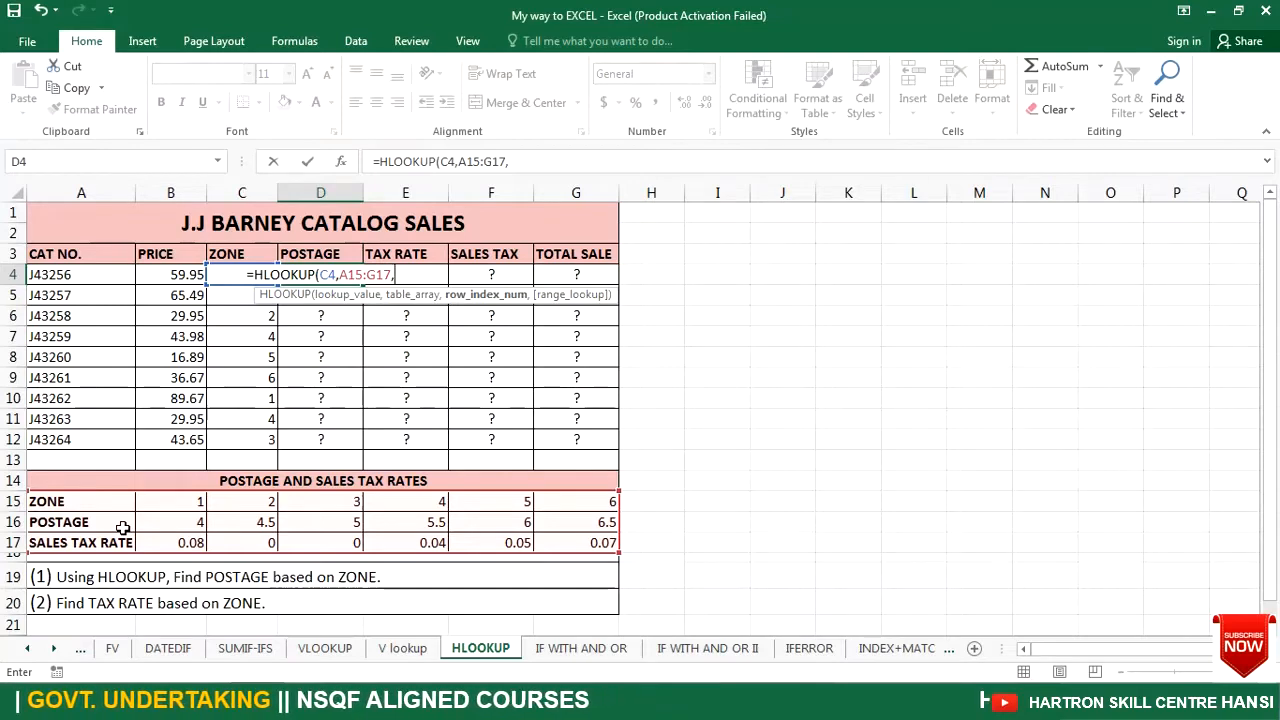
type("2,")
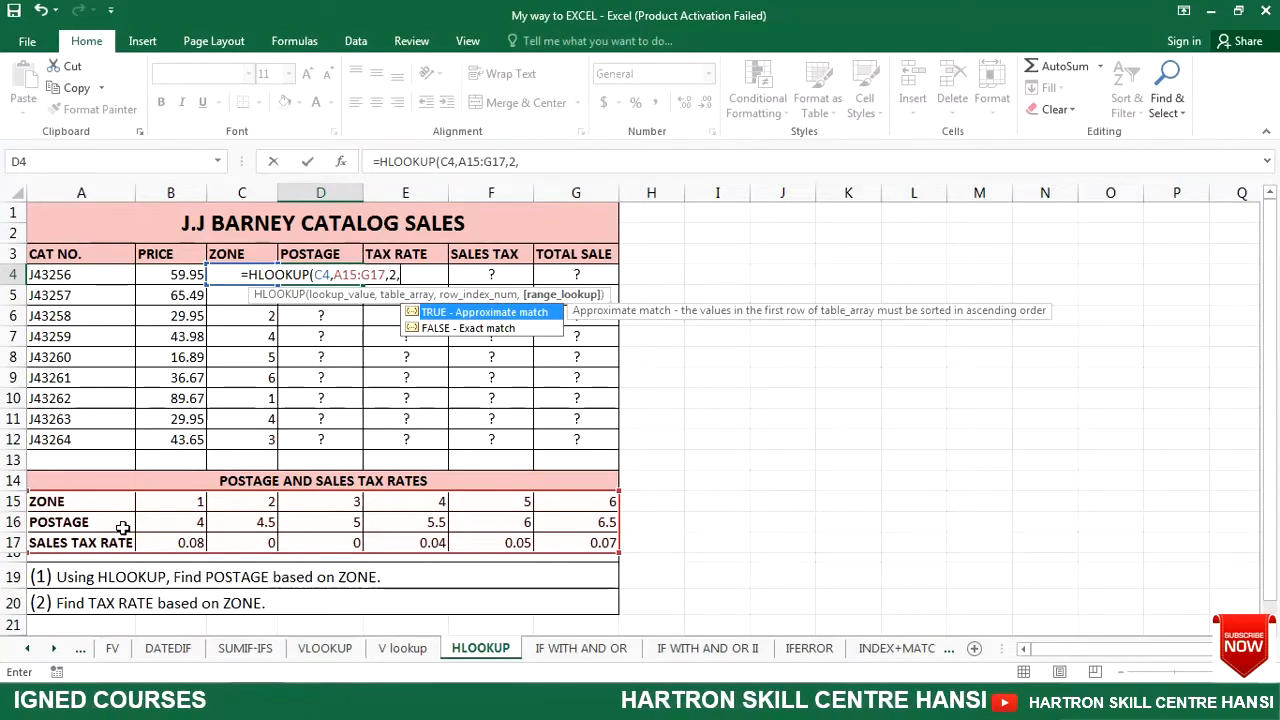
type("0")
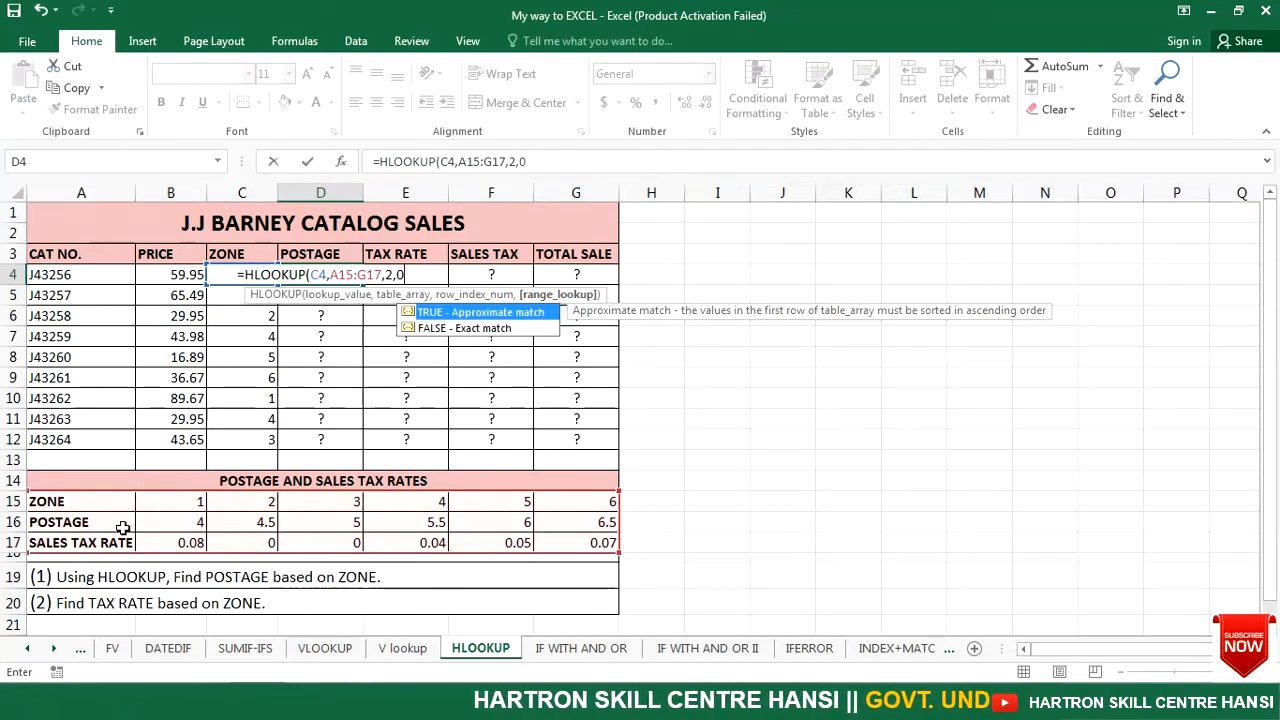
type(")")
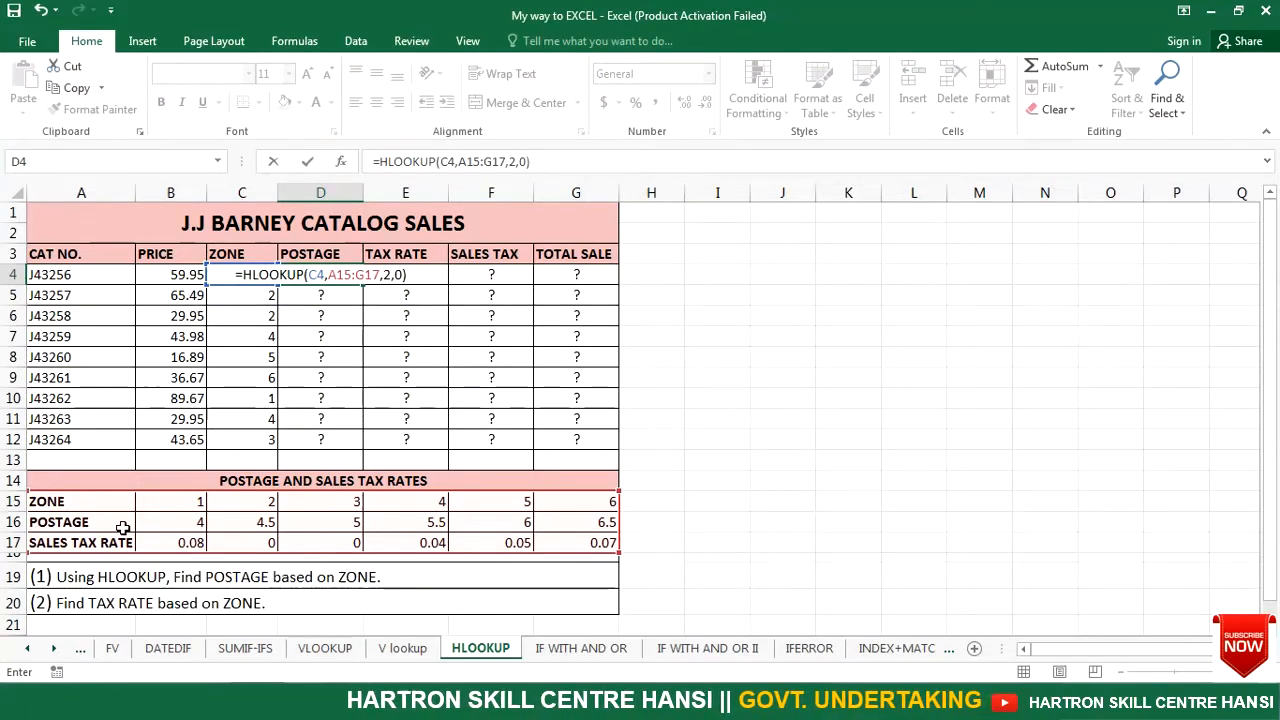
key("Return")
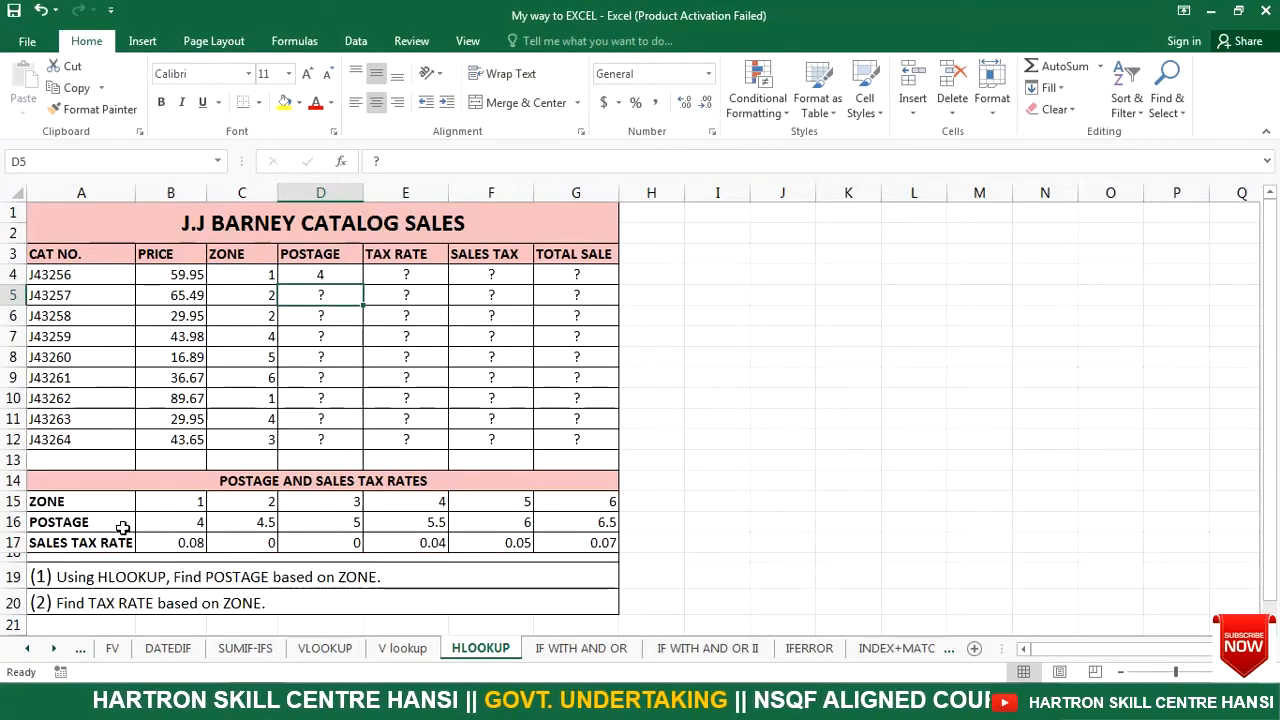
Copy the POSTAGE formula from D4 down to D5.
left_click(323, 275)
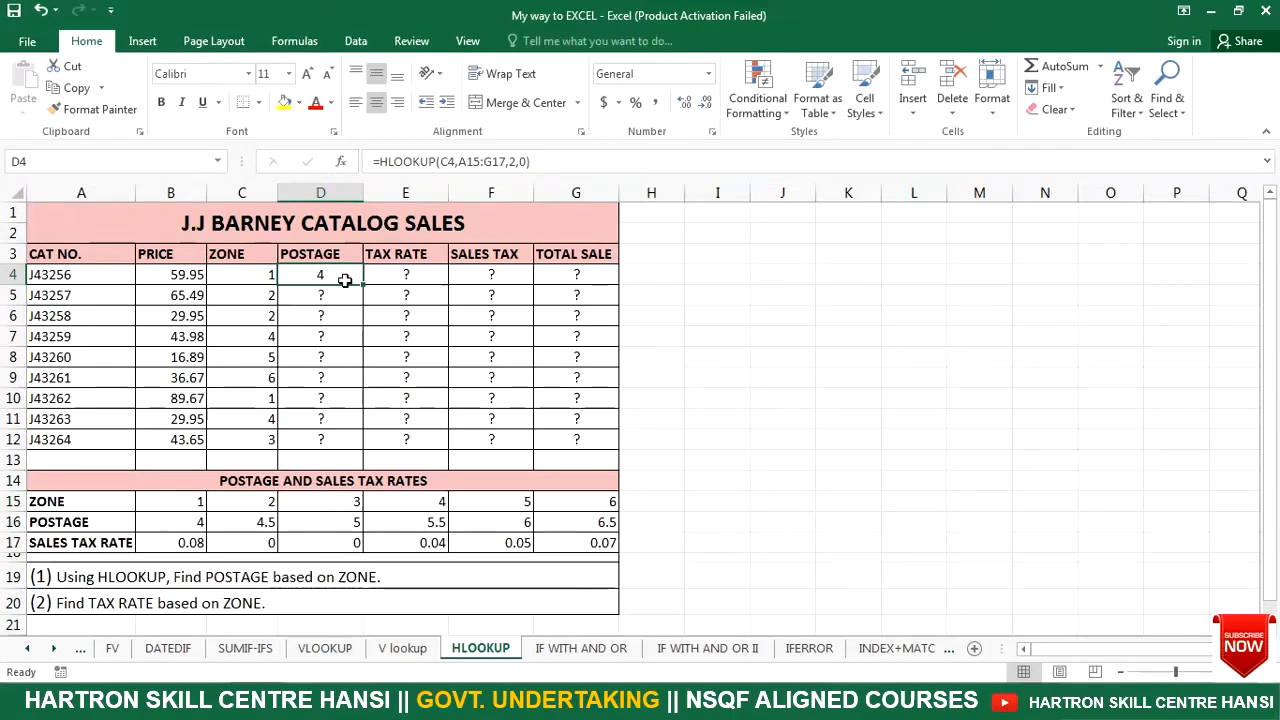
left_click_drag(363, 285, 363, 298)
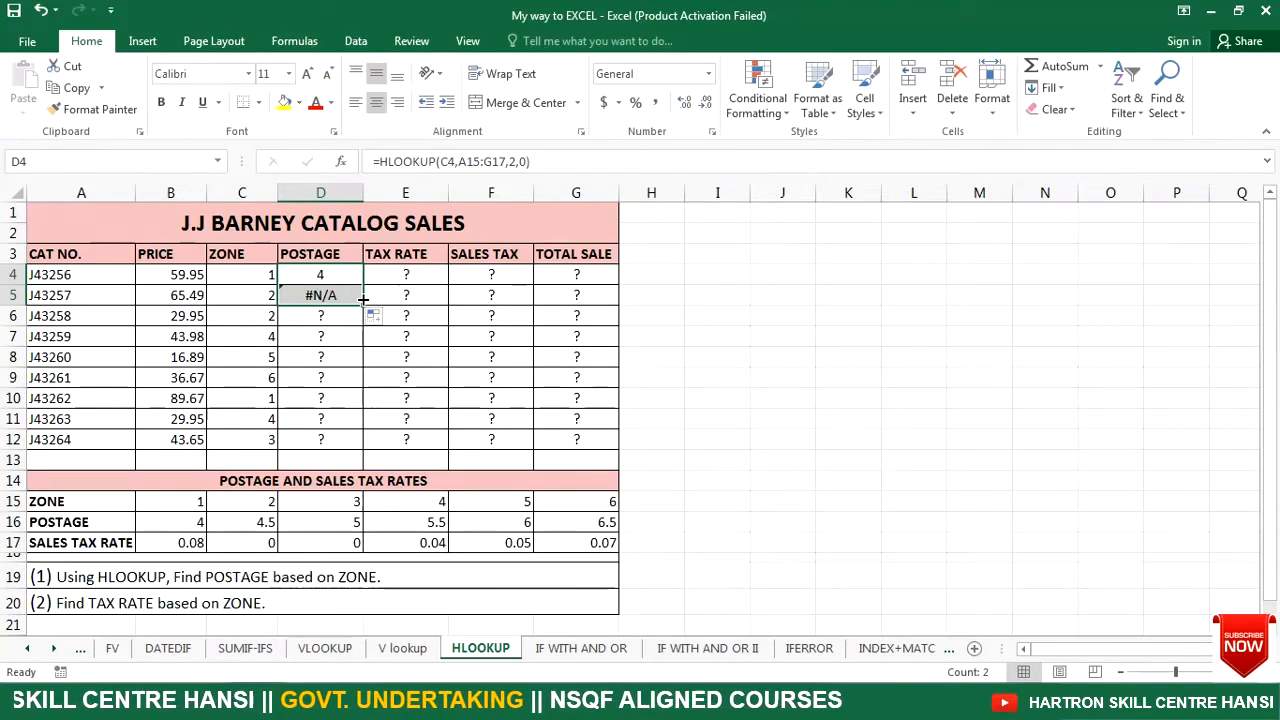
Make the lookup range in D4's formula absolute as $A$15:$G$17 and fill the formula down through D12.
left_click(324, 276)
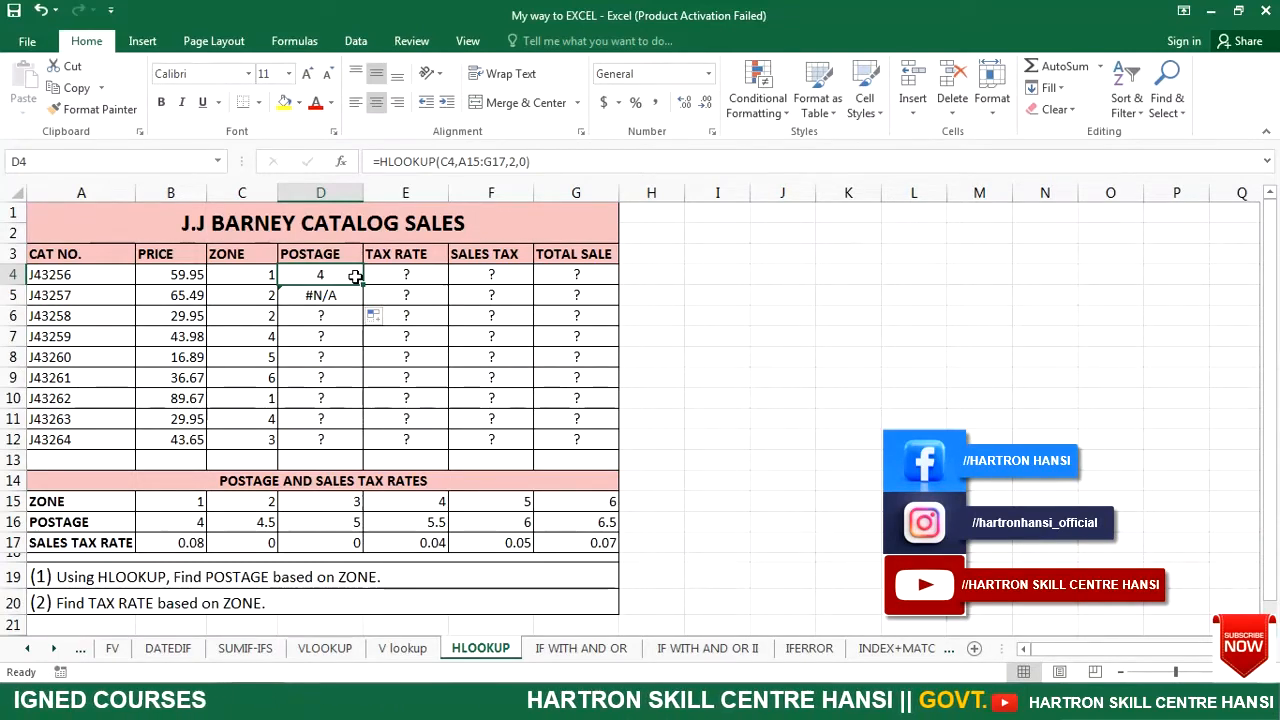
left_click(480, 161)
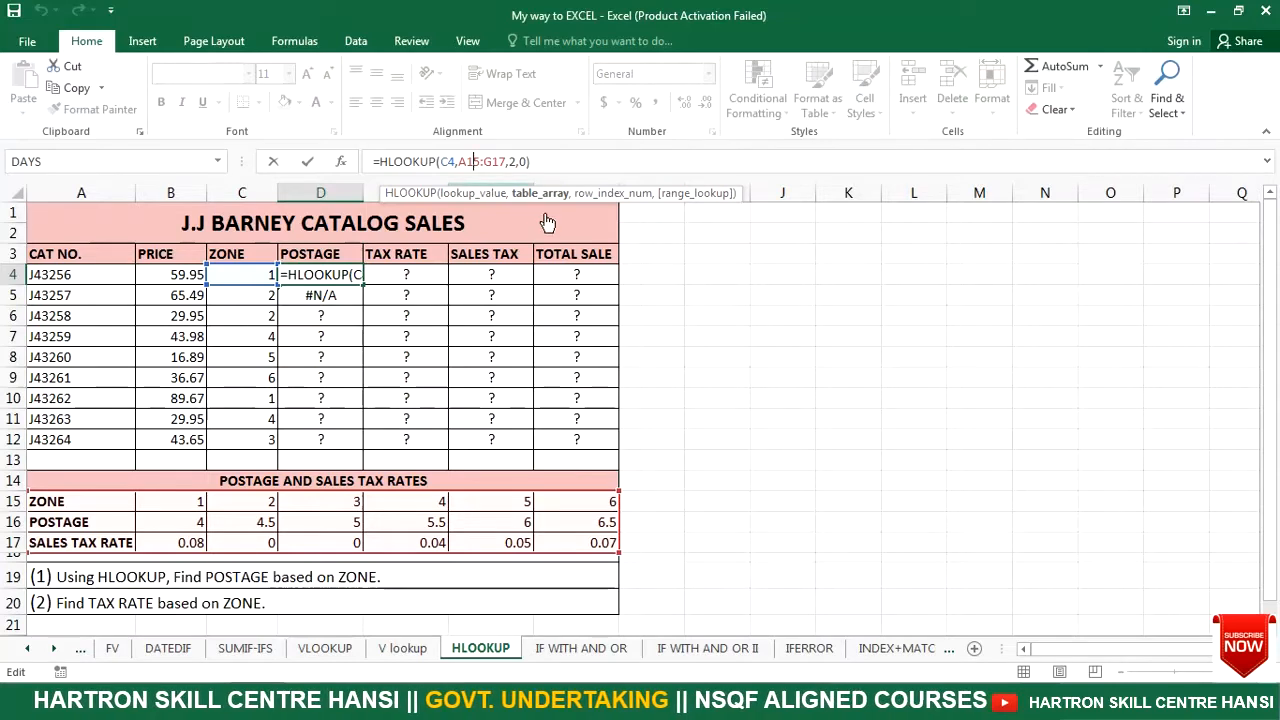
key("F4")
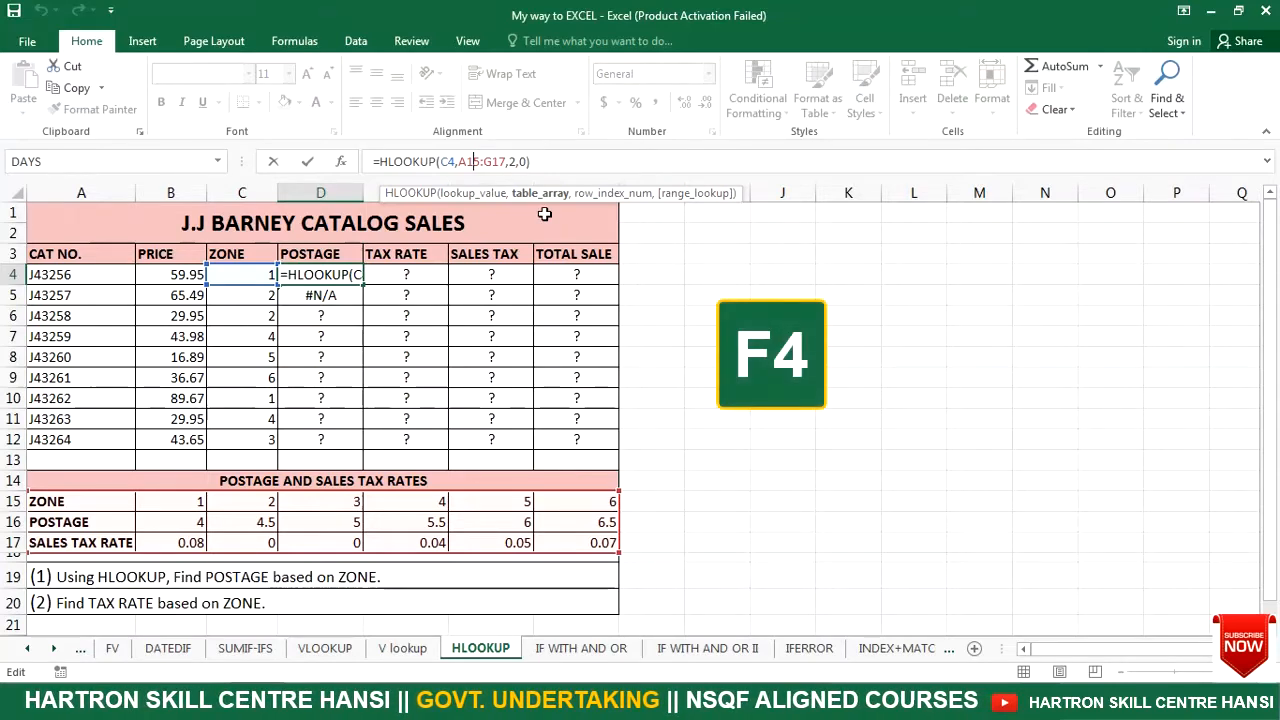
key("F4")
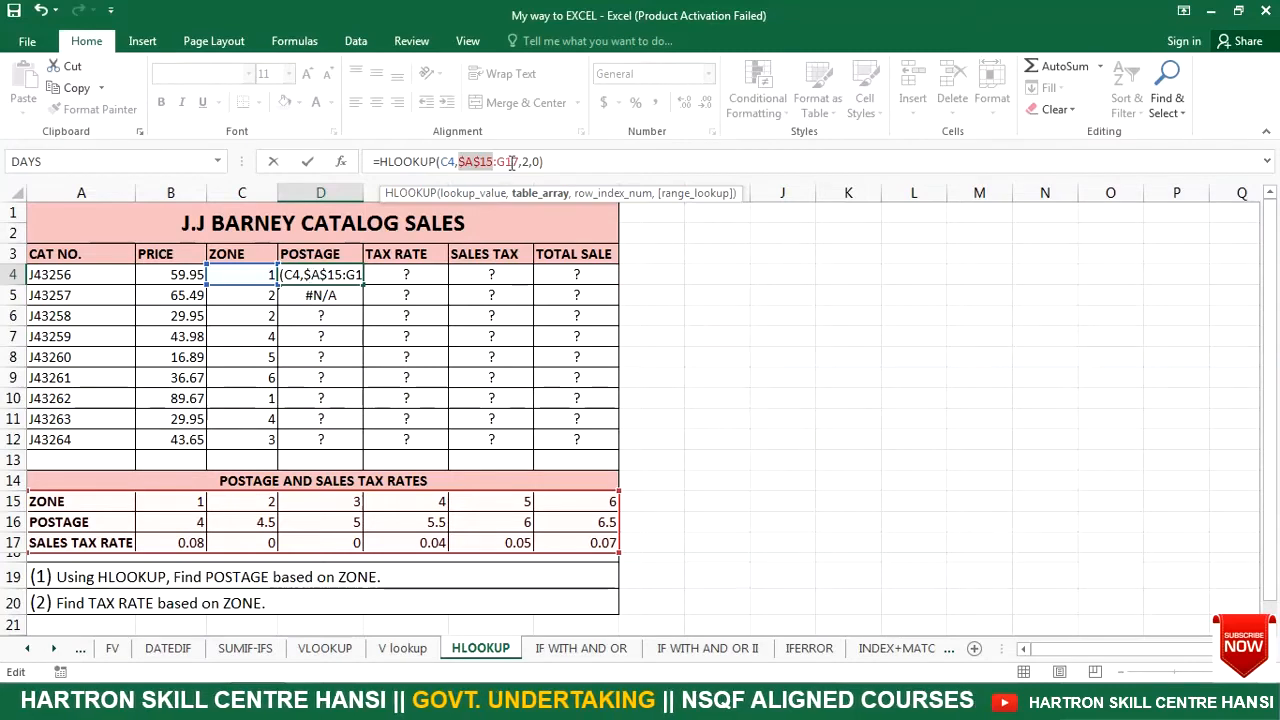
left_click(512, 161)
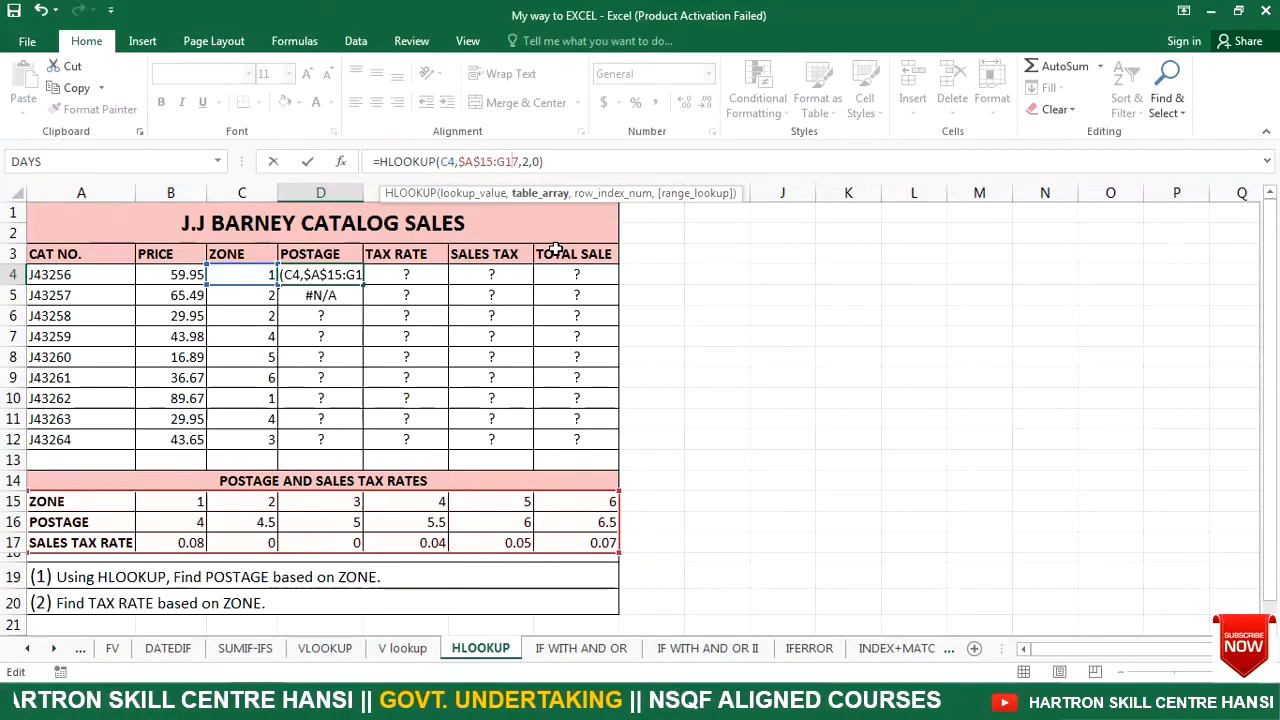
key("F4")
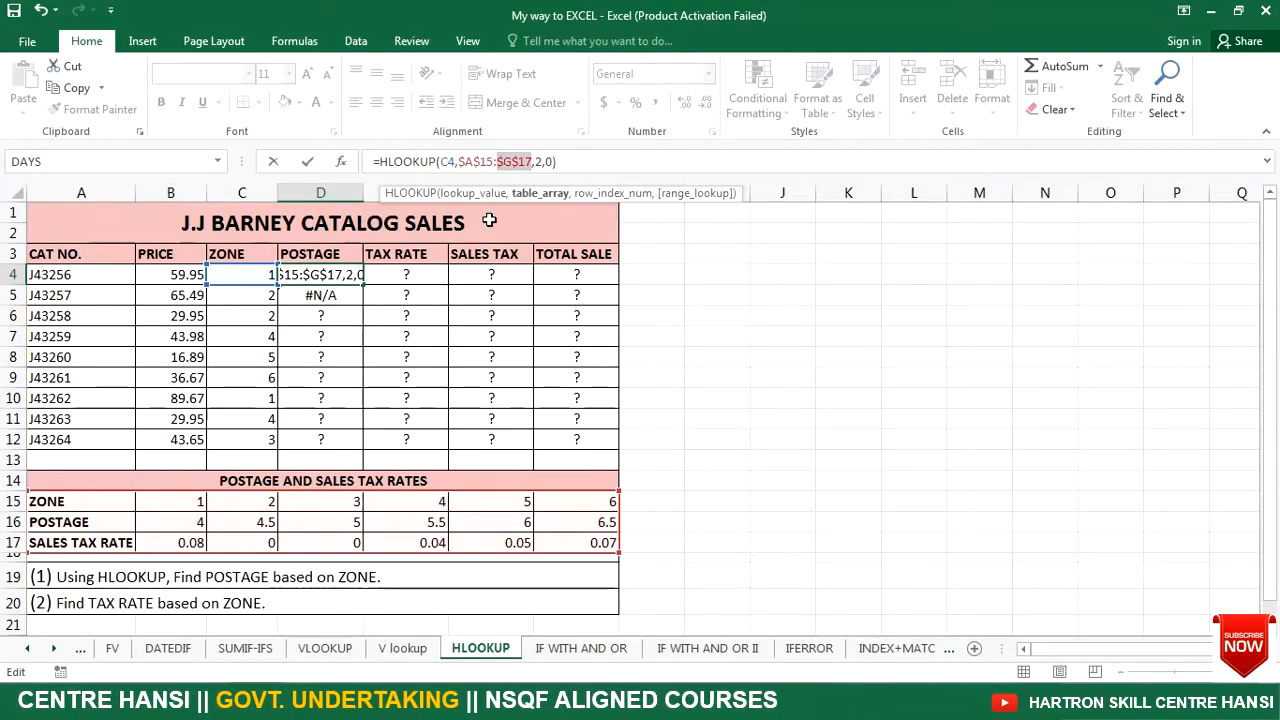
left_click(563, 163)
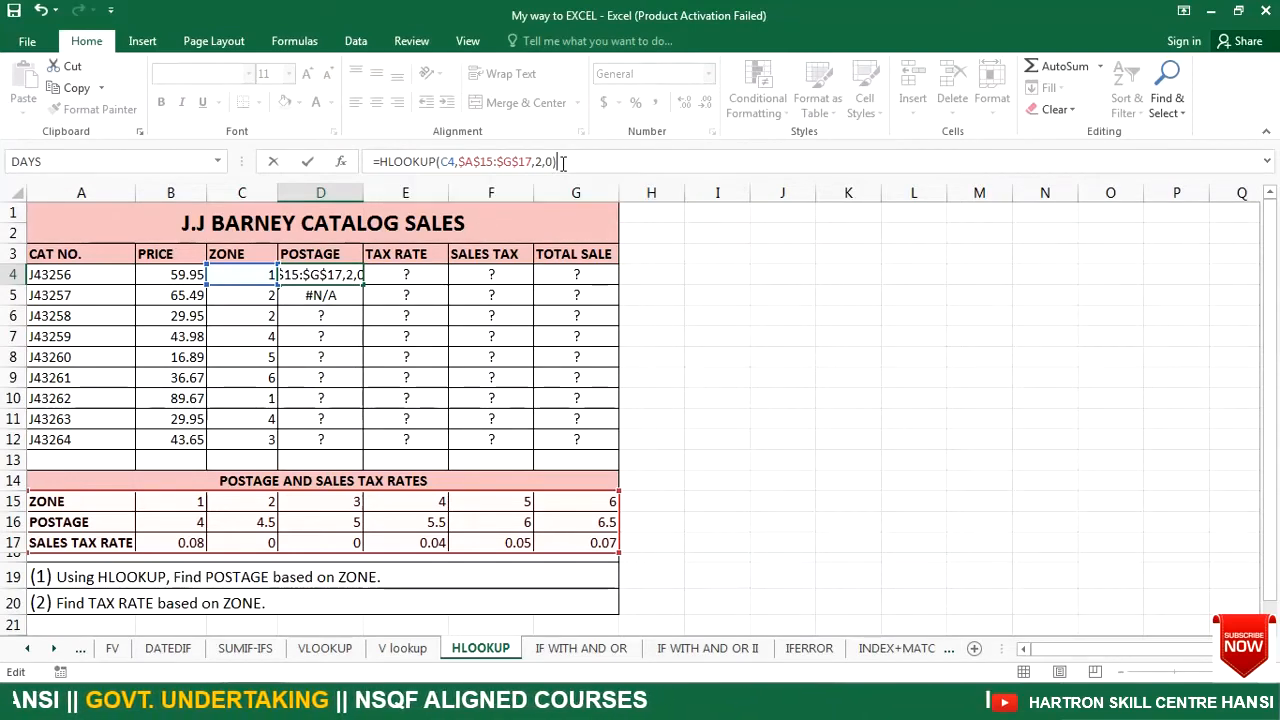
key("Return")
left_click(316, 278)
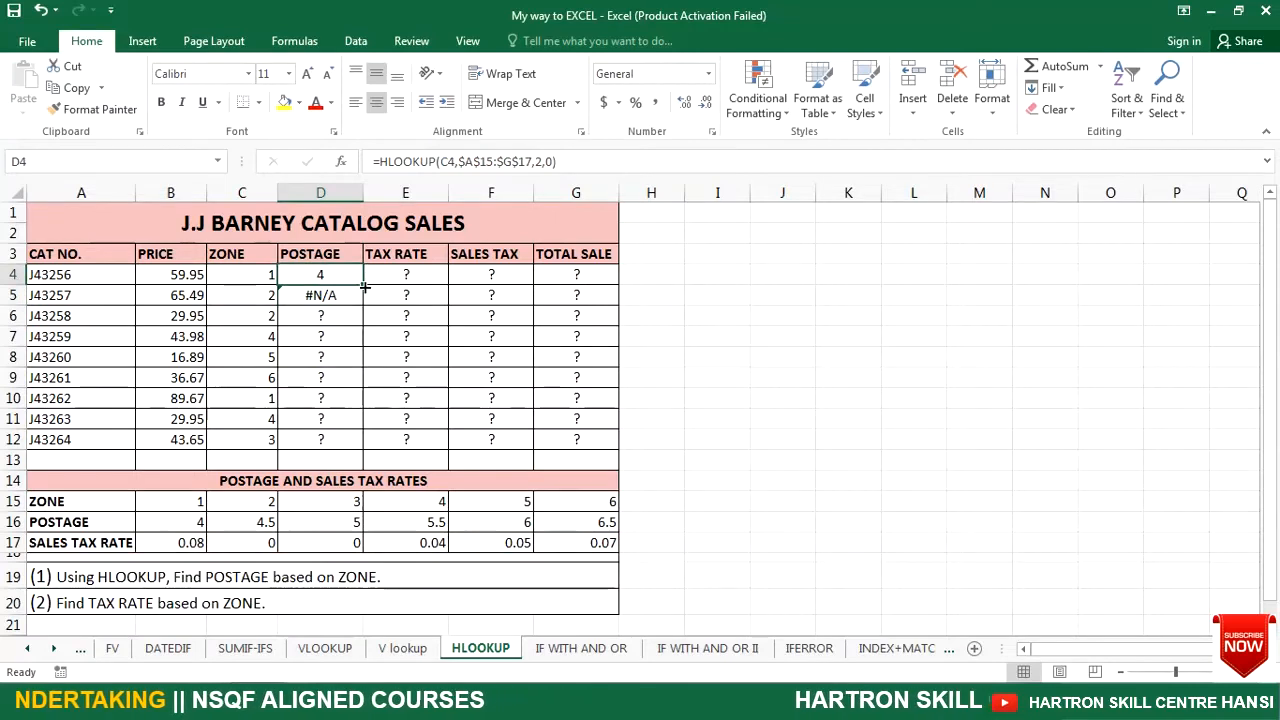
left_click_drag(365, 288, 354, 447)
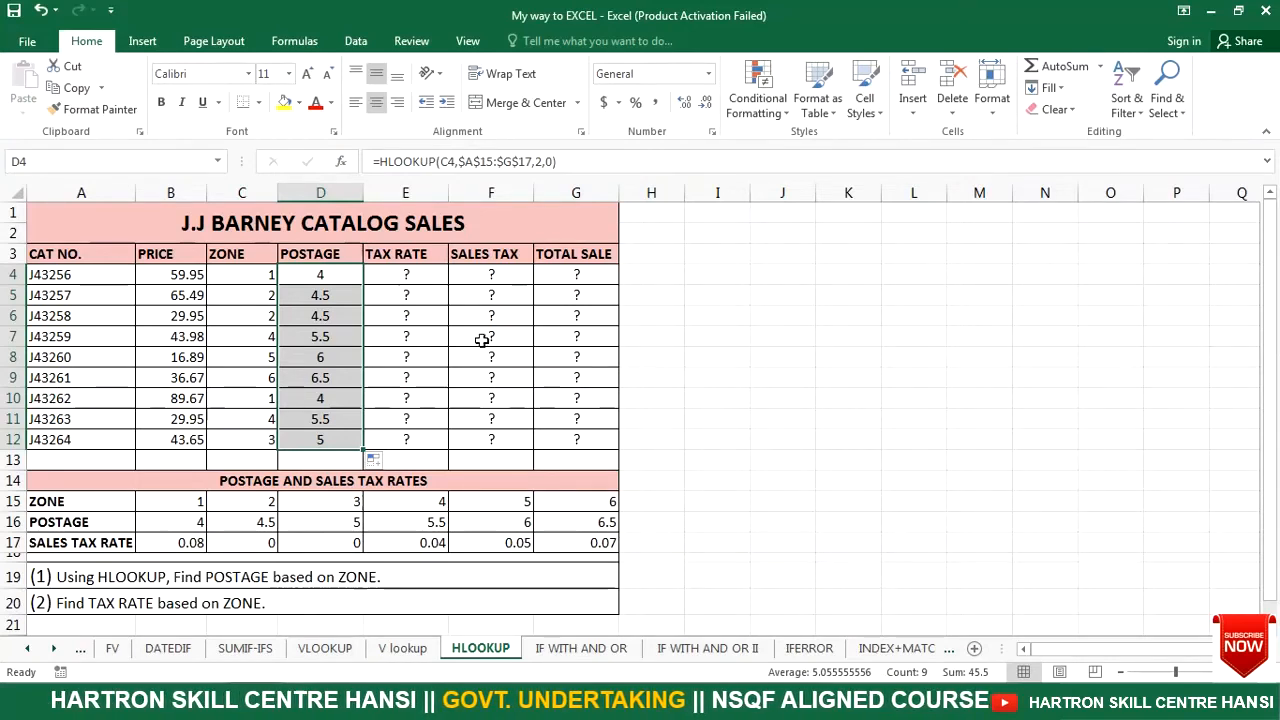
Enter =HLOOKUP(C4,A15:G17,3,0) in E4 to find the first item's tax rate from its zone.
left_click(503, 275)
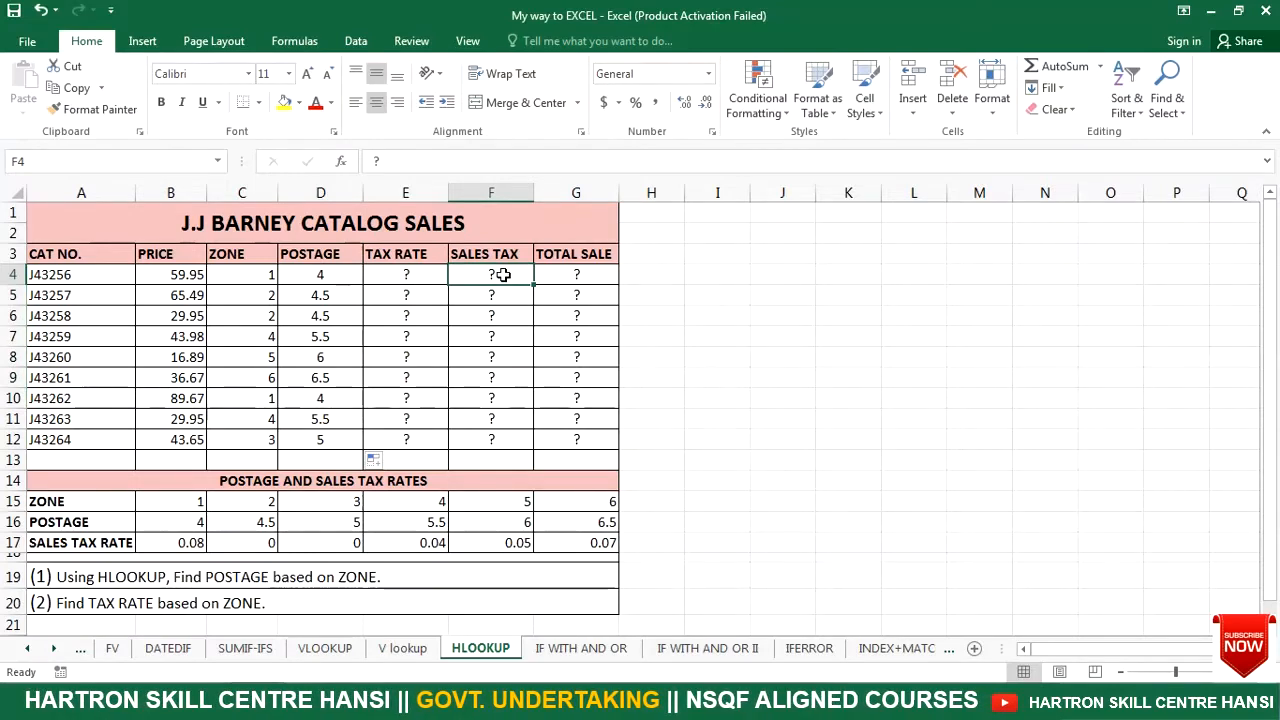
left_click(397, 273)
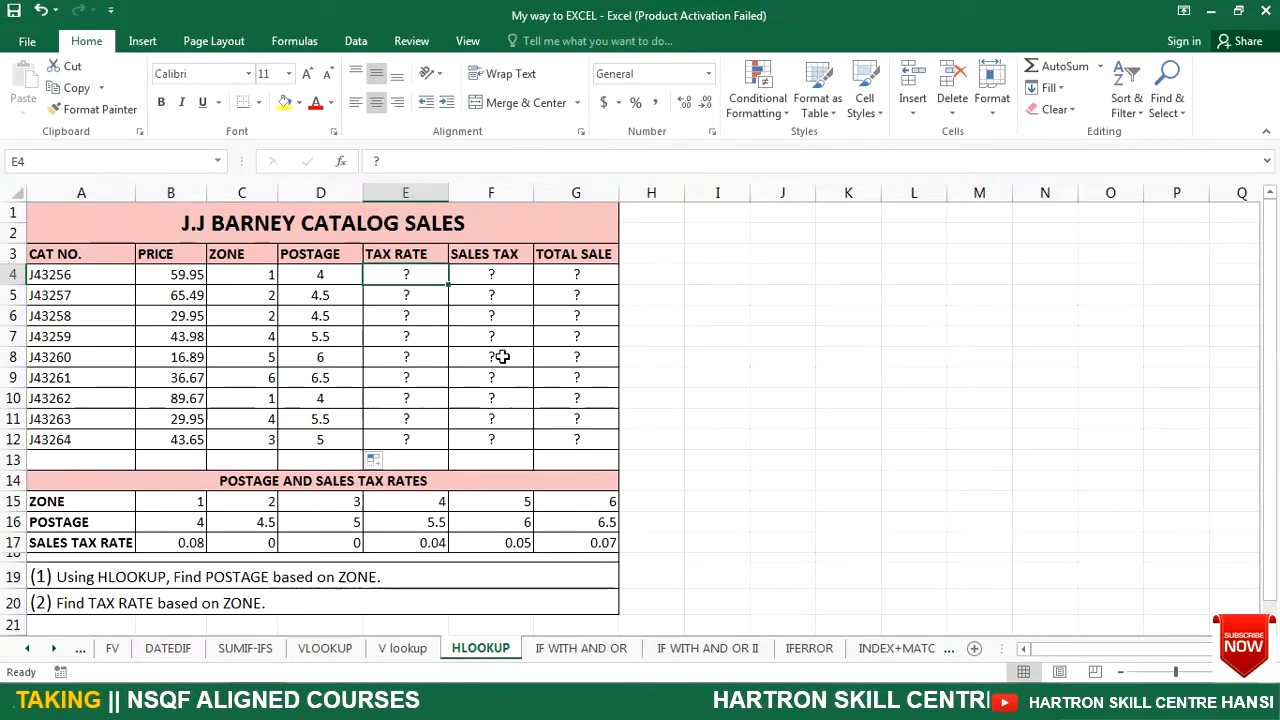
type("=")
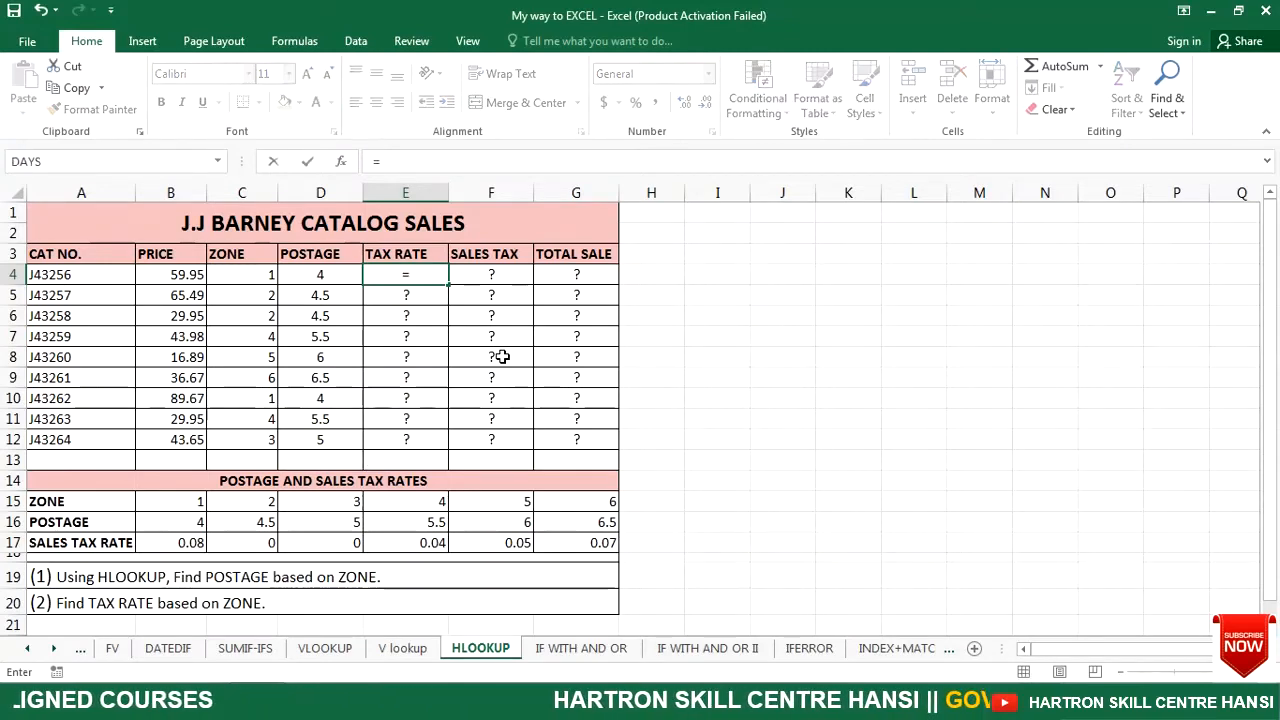
type("HLO")
key("Tab")
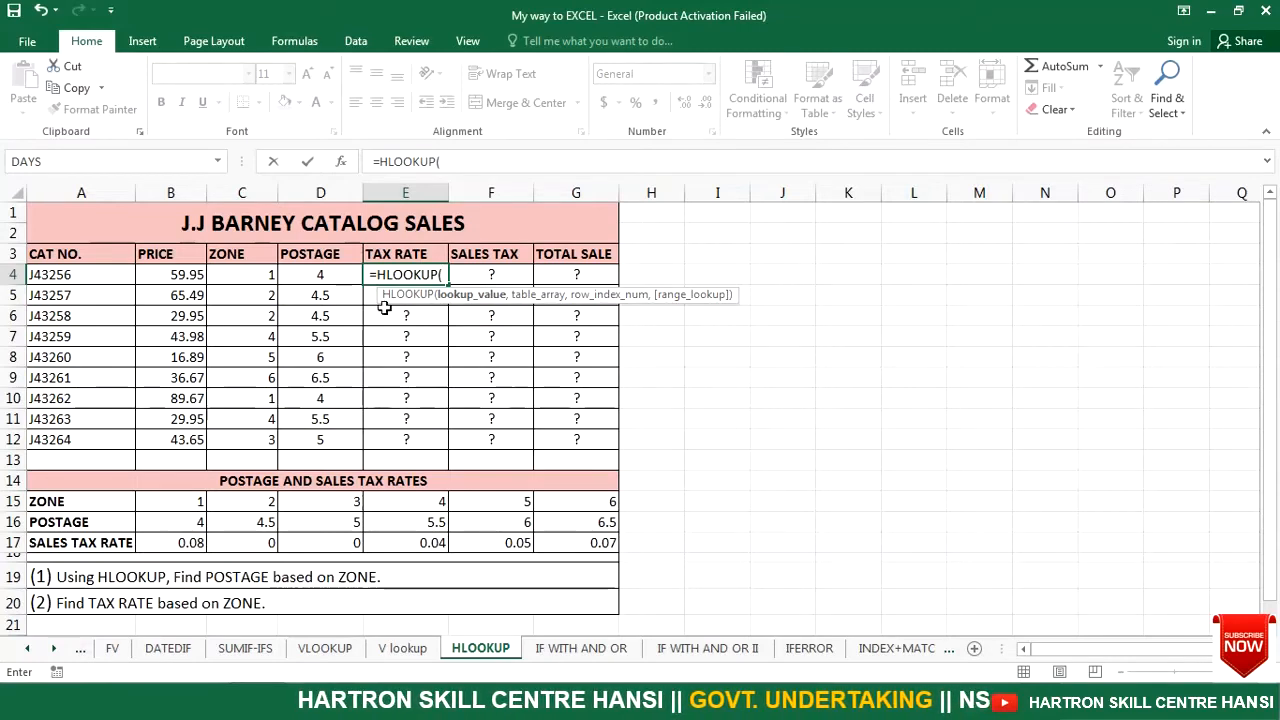
left_click(258, 275)
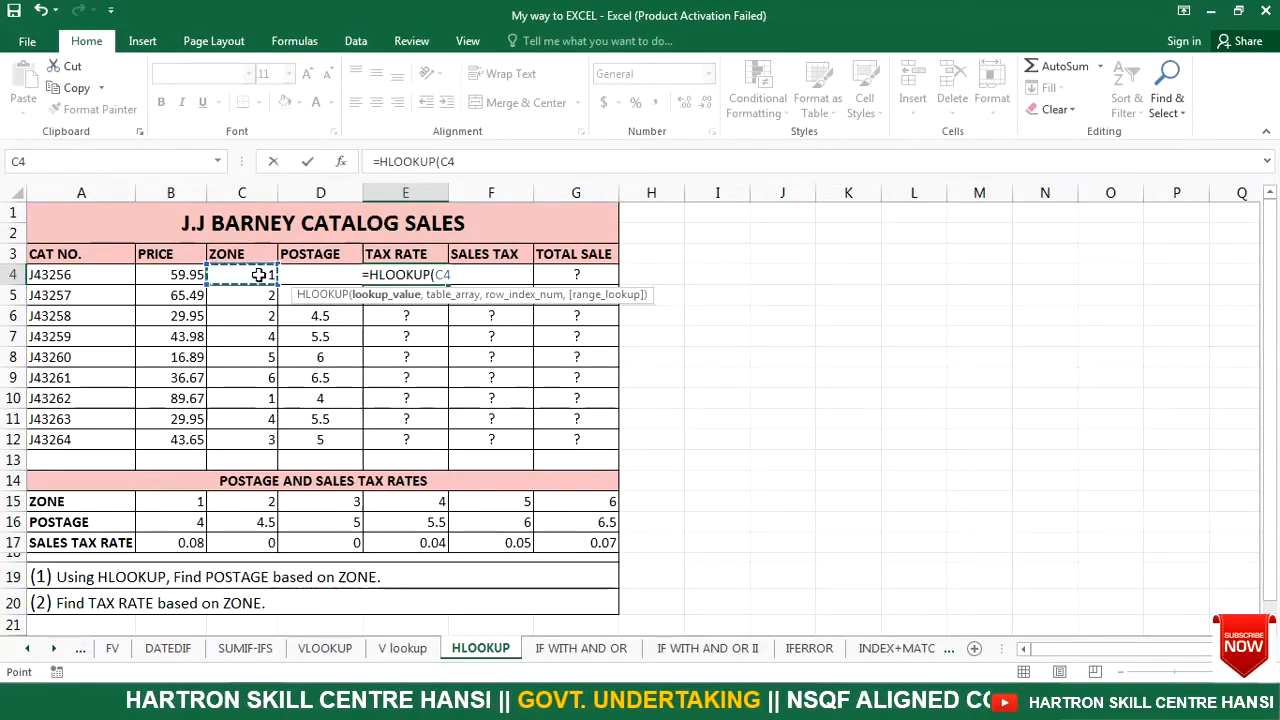
type(",")
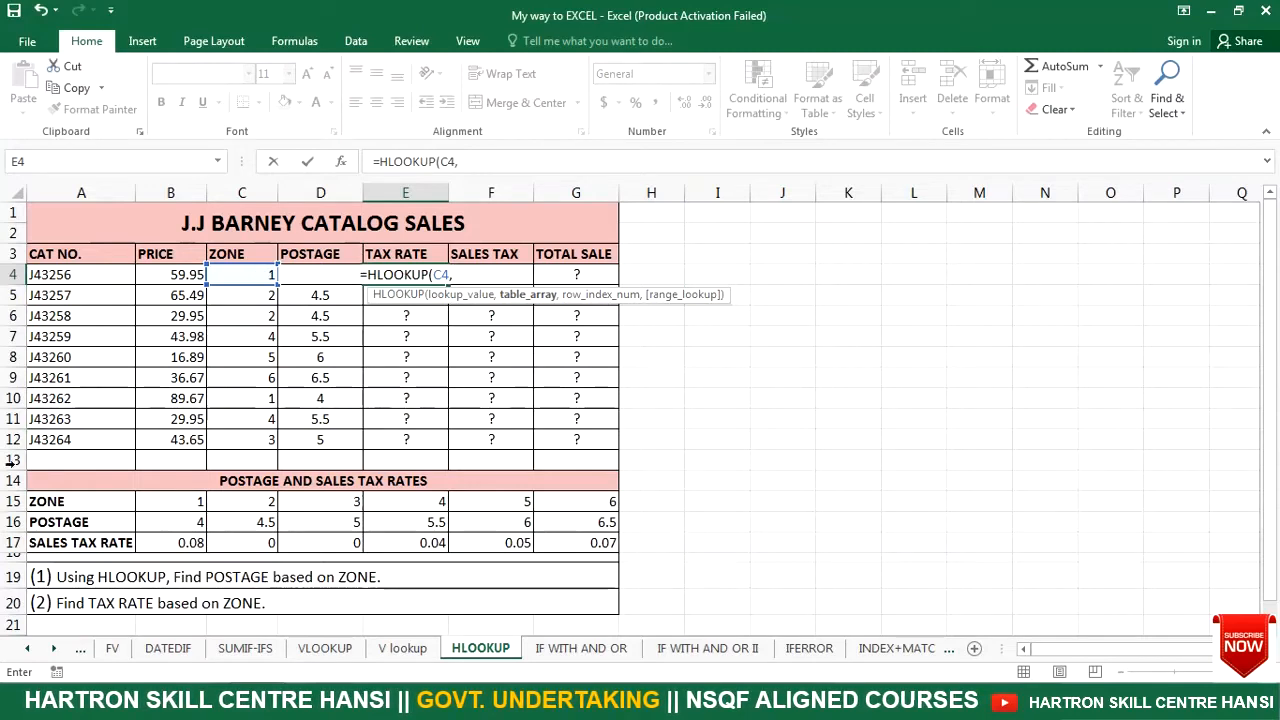
left_click(60, 503)
left_click_drag(60, 503, 654, 529)
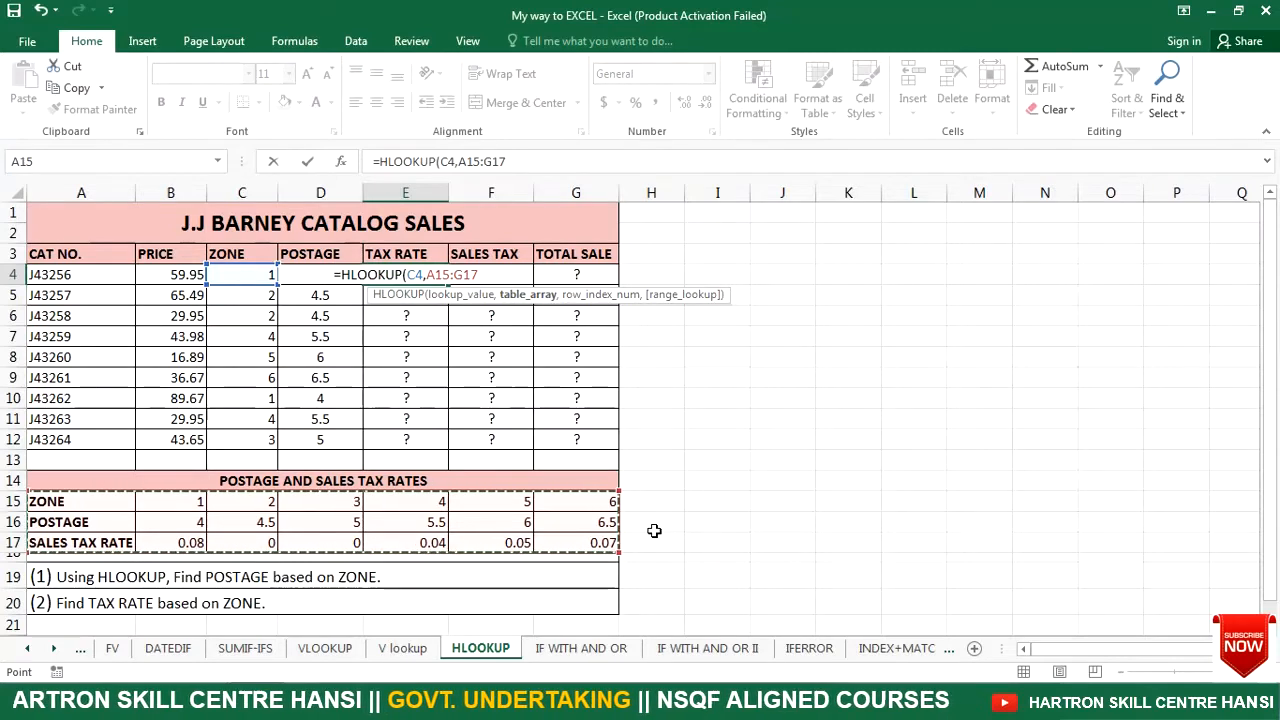
type(",")
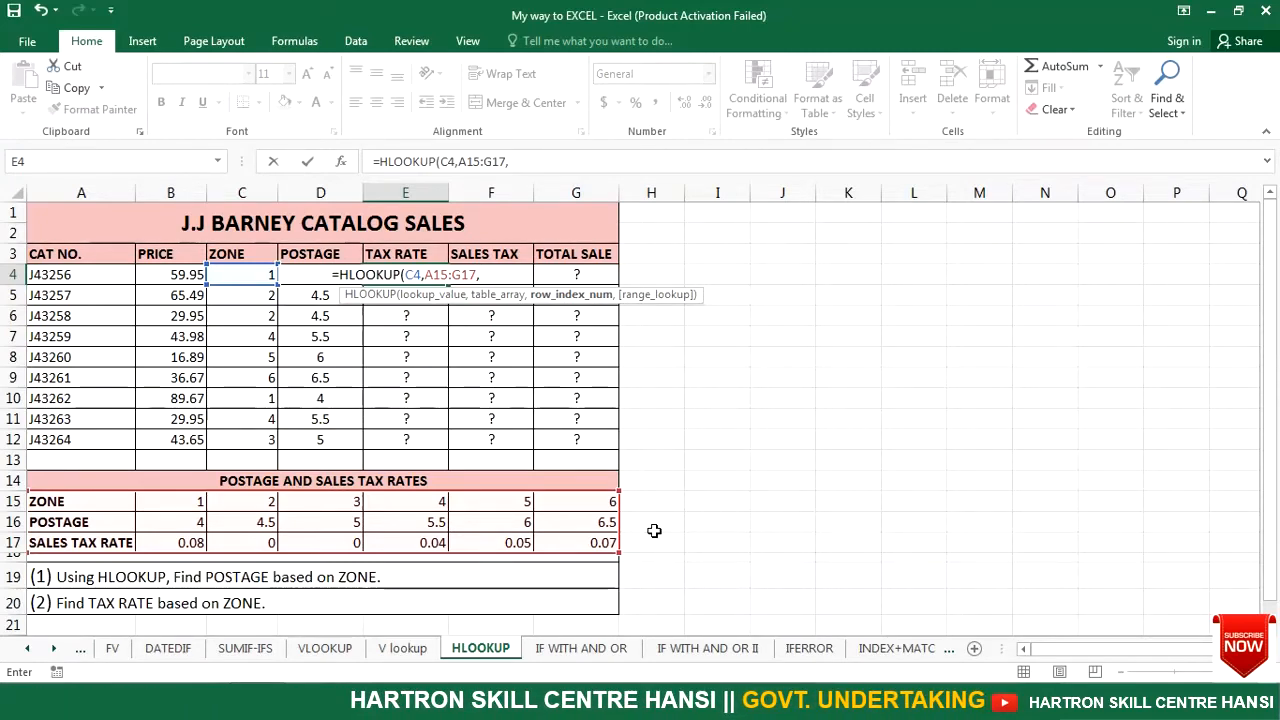
type("3,")
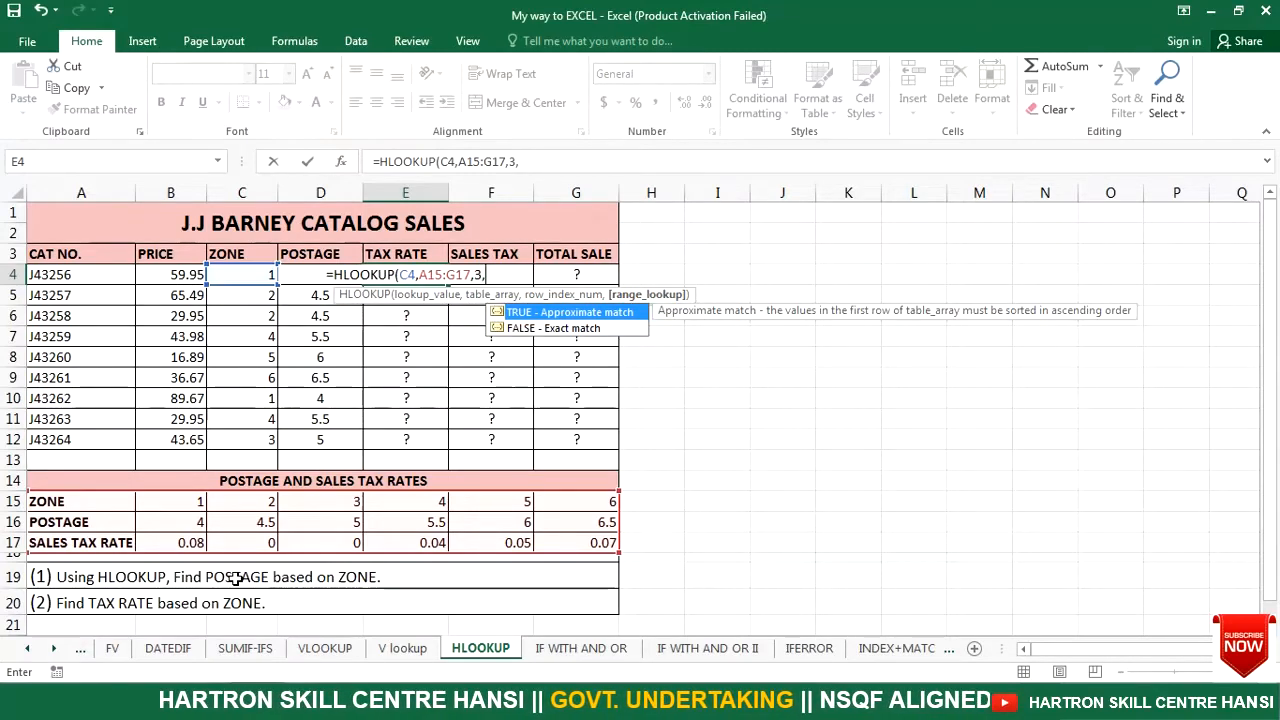
type("0)")
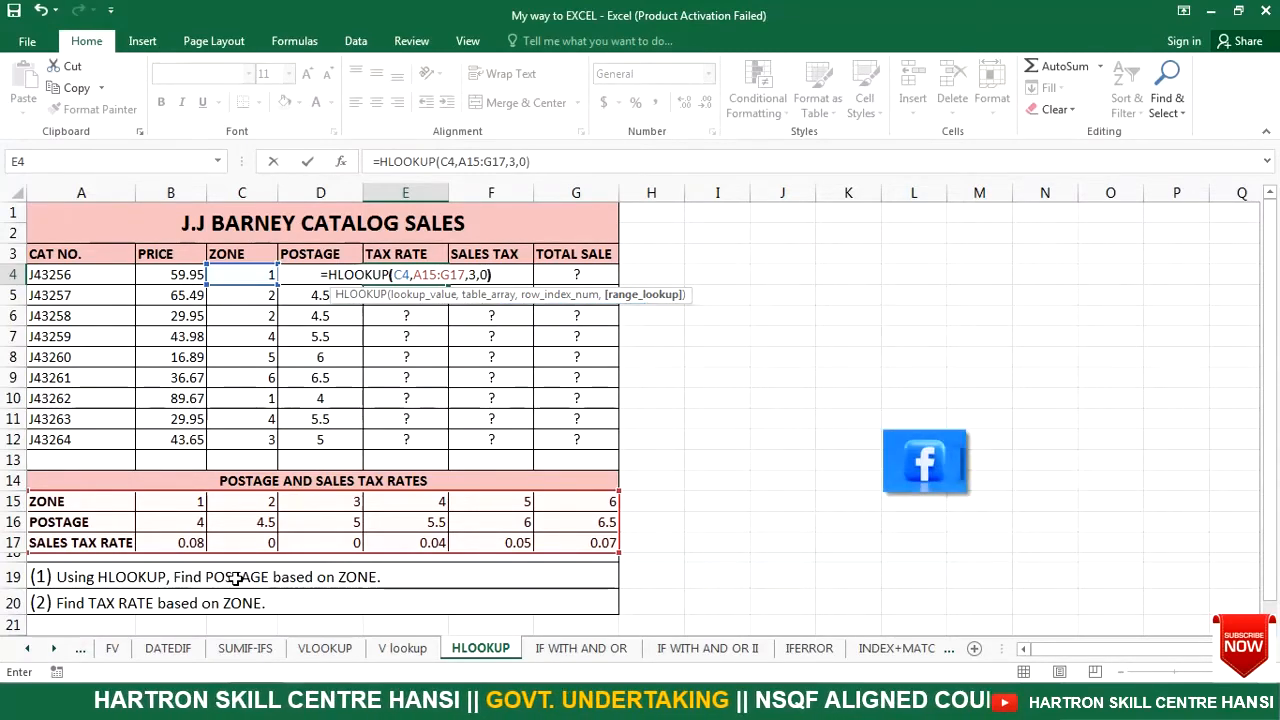
key("Return")
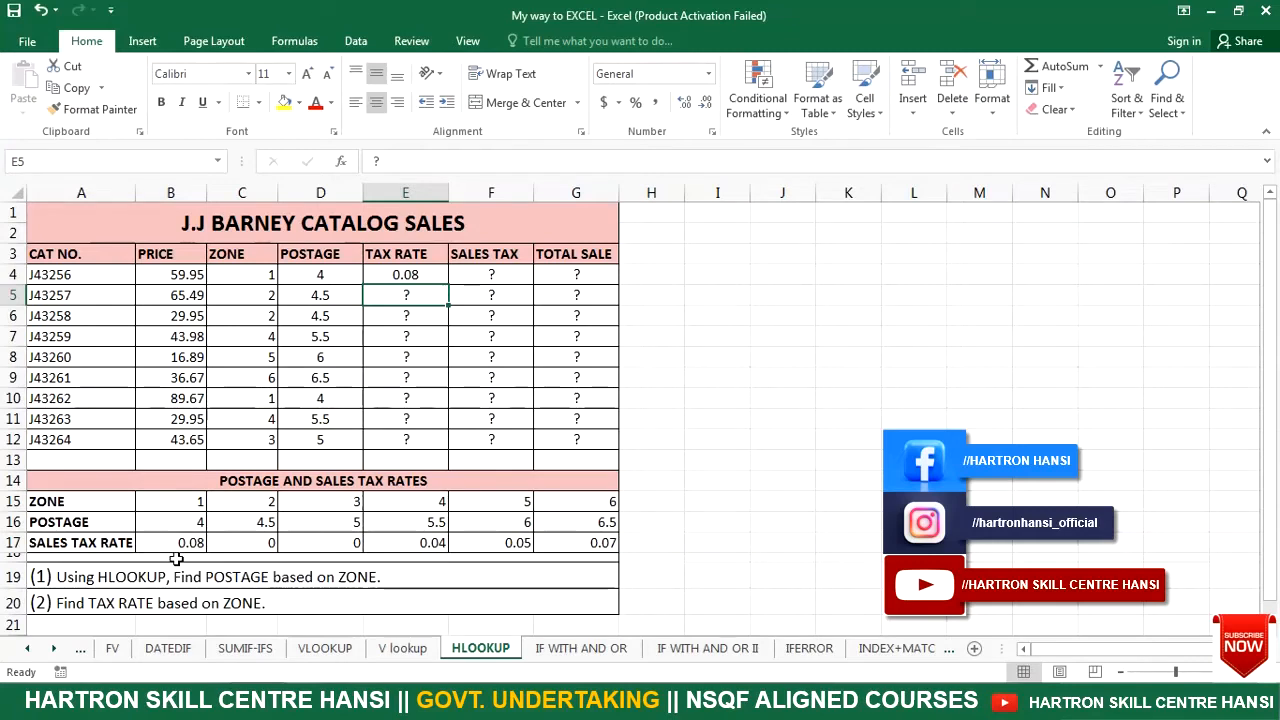
Make the lookup range in E4's formula absolute as $A$15:$G$17 and fill the formula down through E12.
left_click(382, 274)
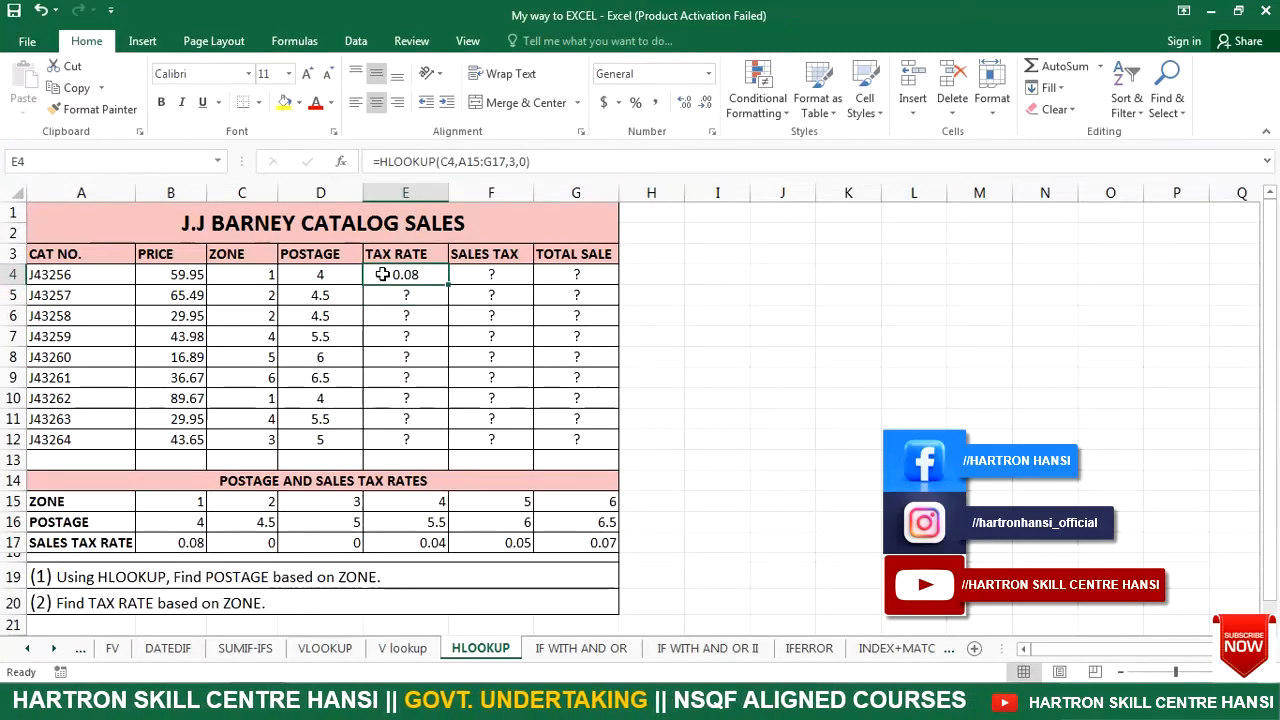
left_click(465, 163)
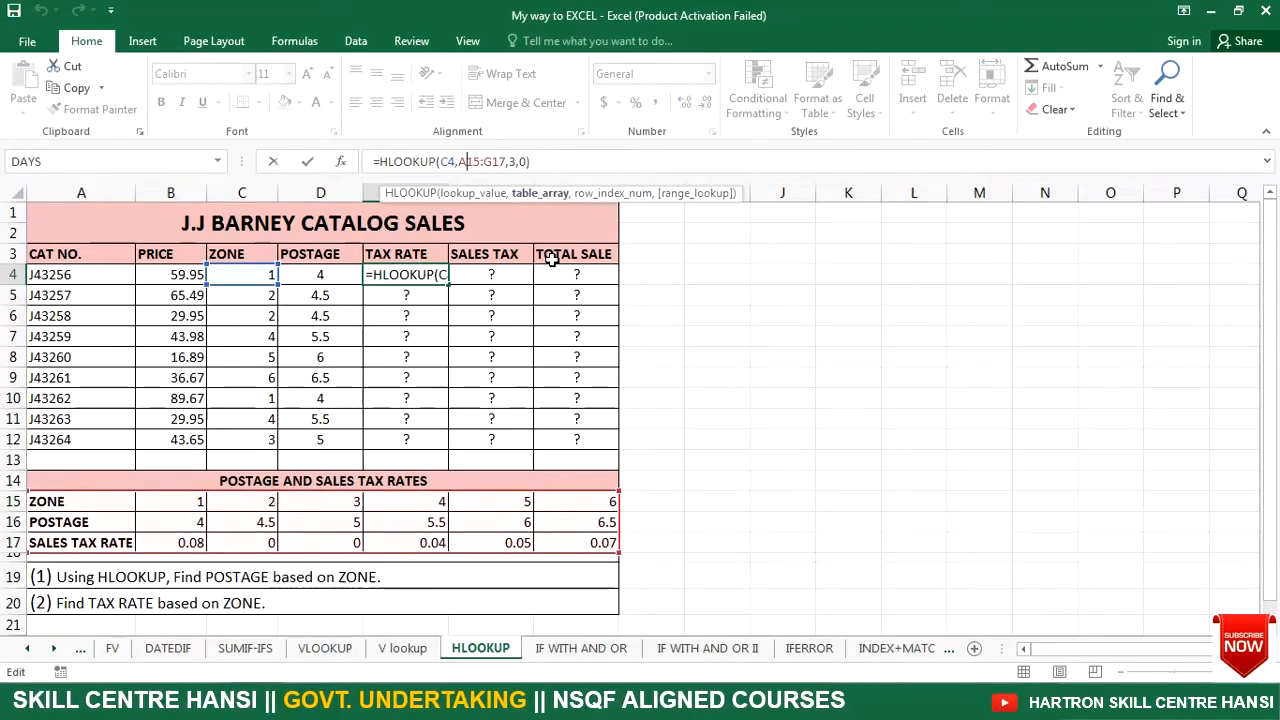
key("F4")
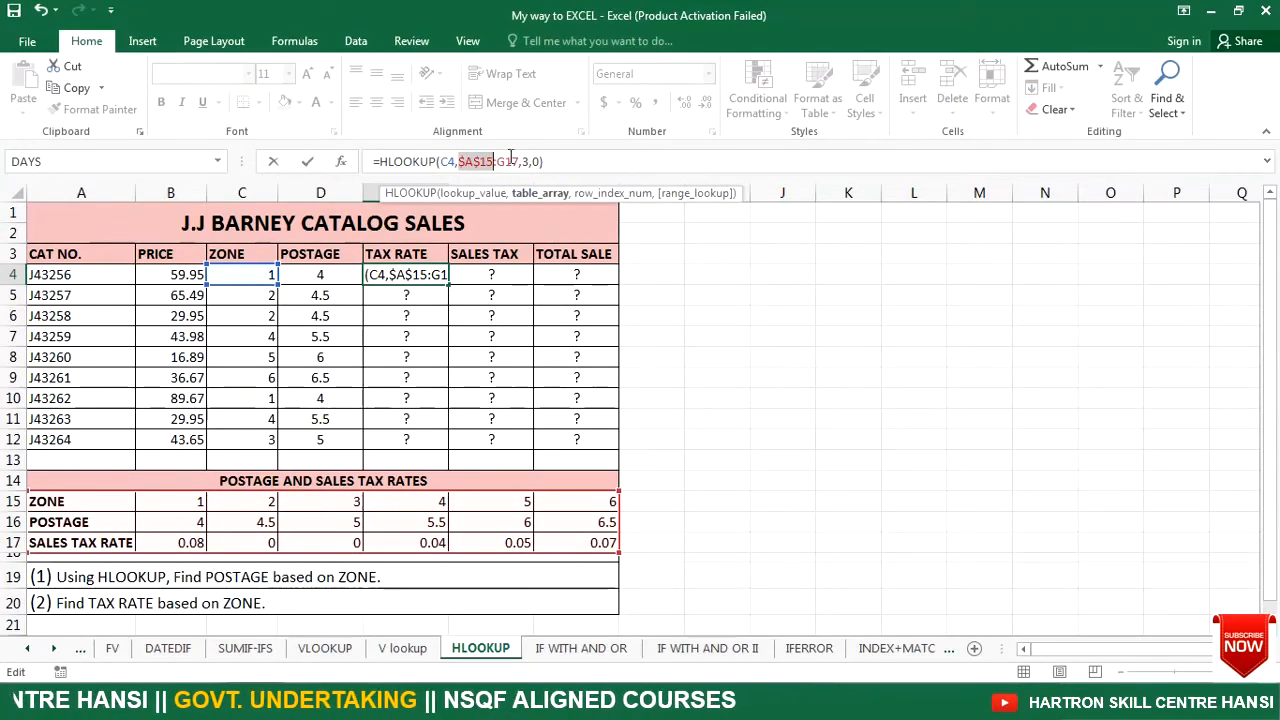
key("F4")
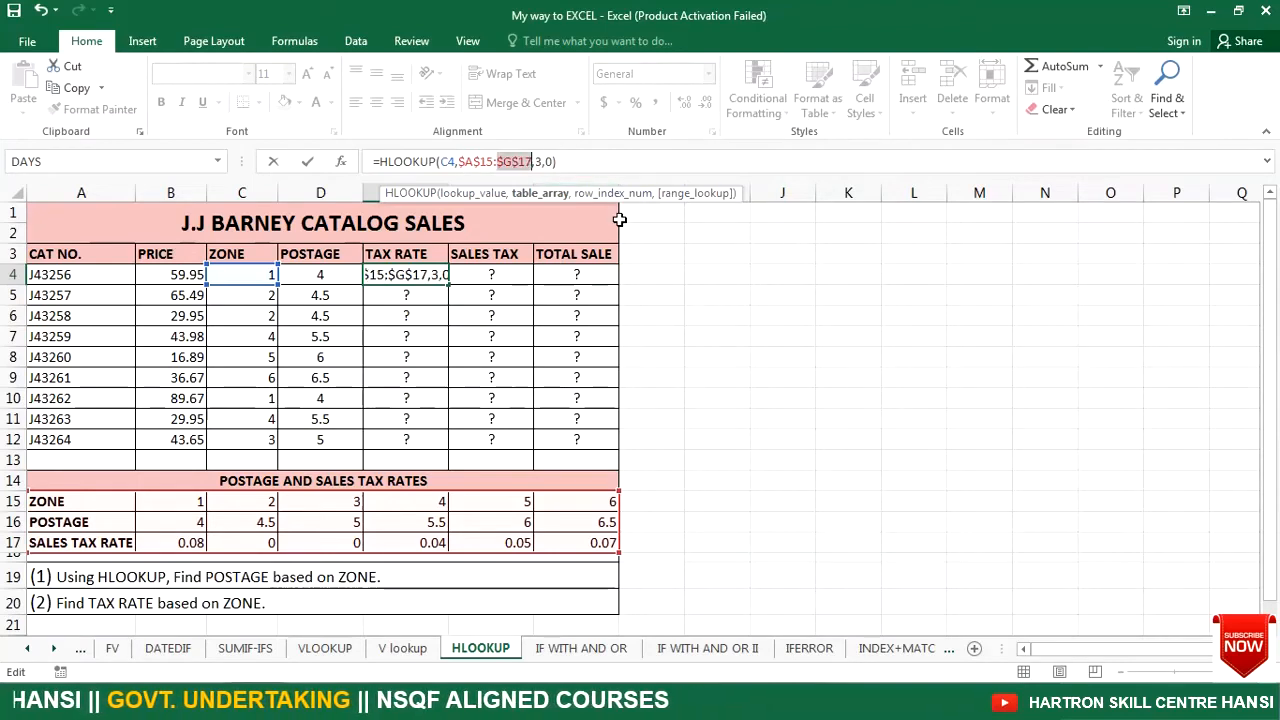
left_click(576, 161)
key("Return")
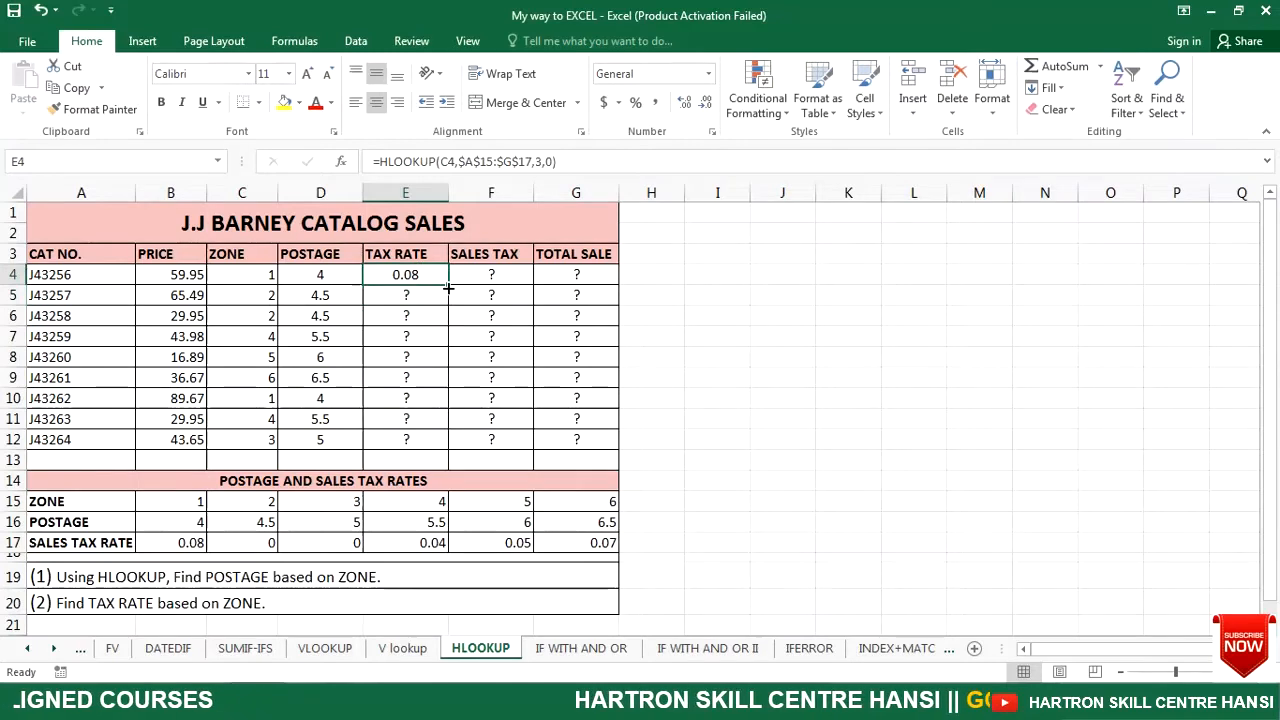
left_click_drag(442, 286, 440, 442)
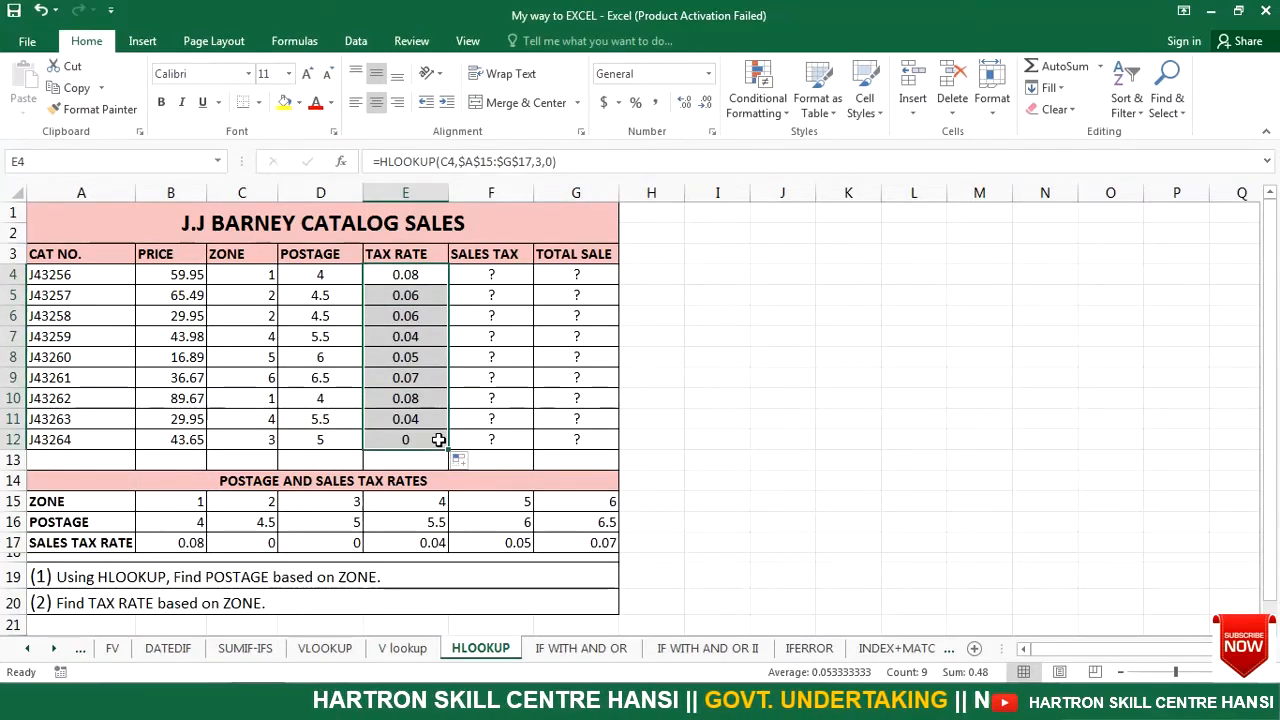
Calculate the SALES TAX column by entering =B4*E4 in F4 and filling the formula down through F12.
left_click(494, 277)
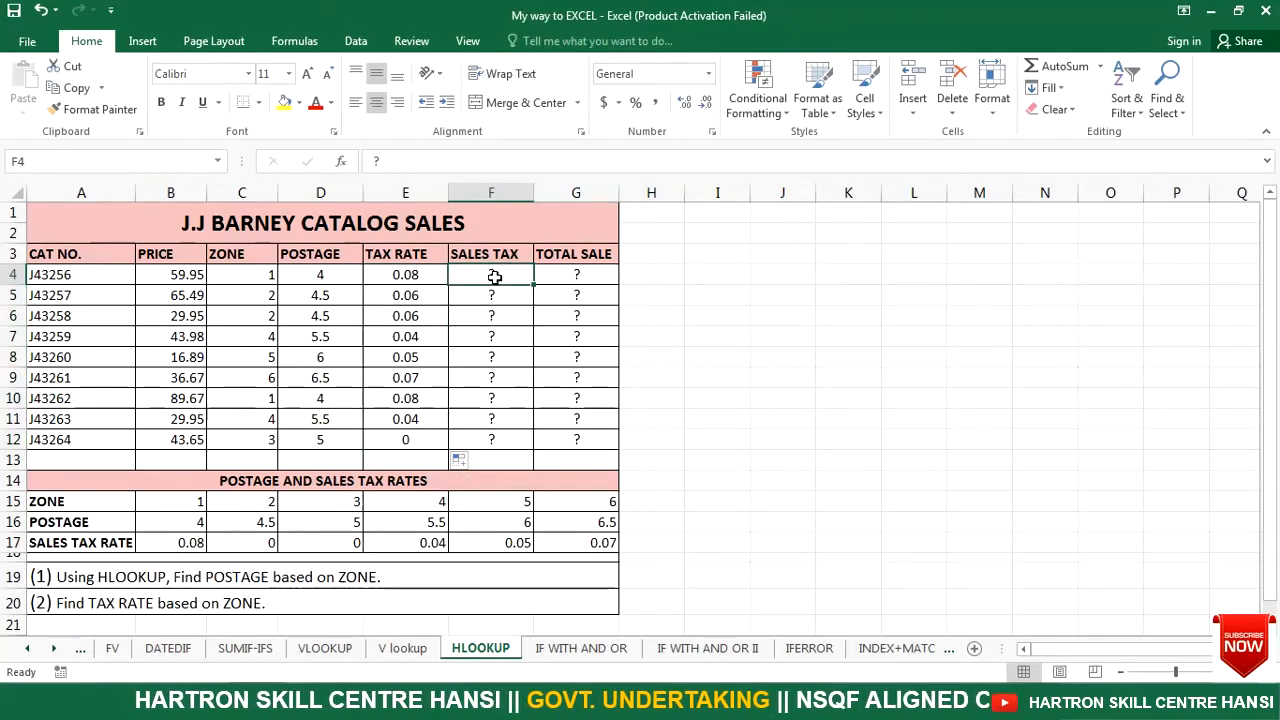
type("=")
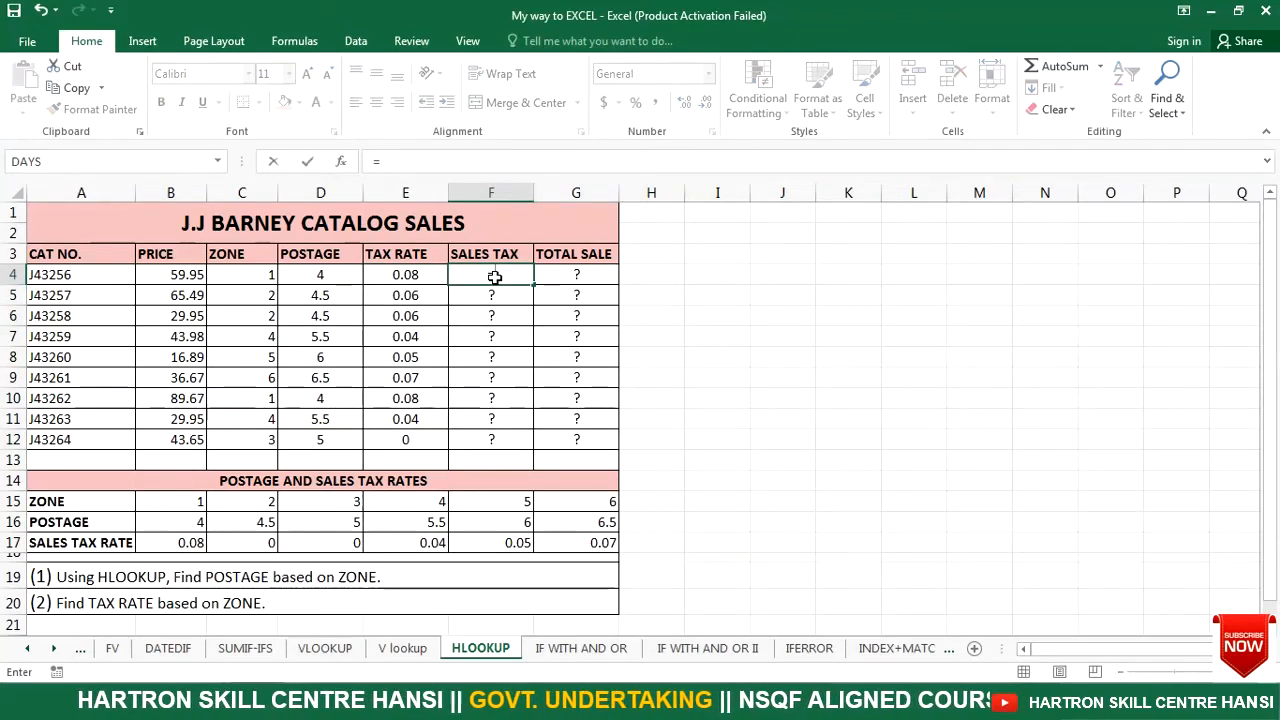
left_click(199, 281)
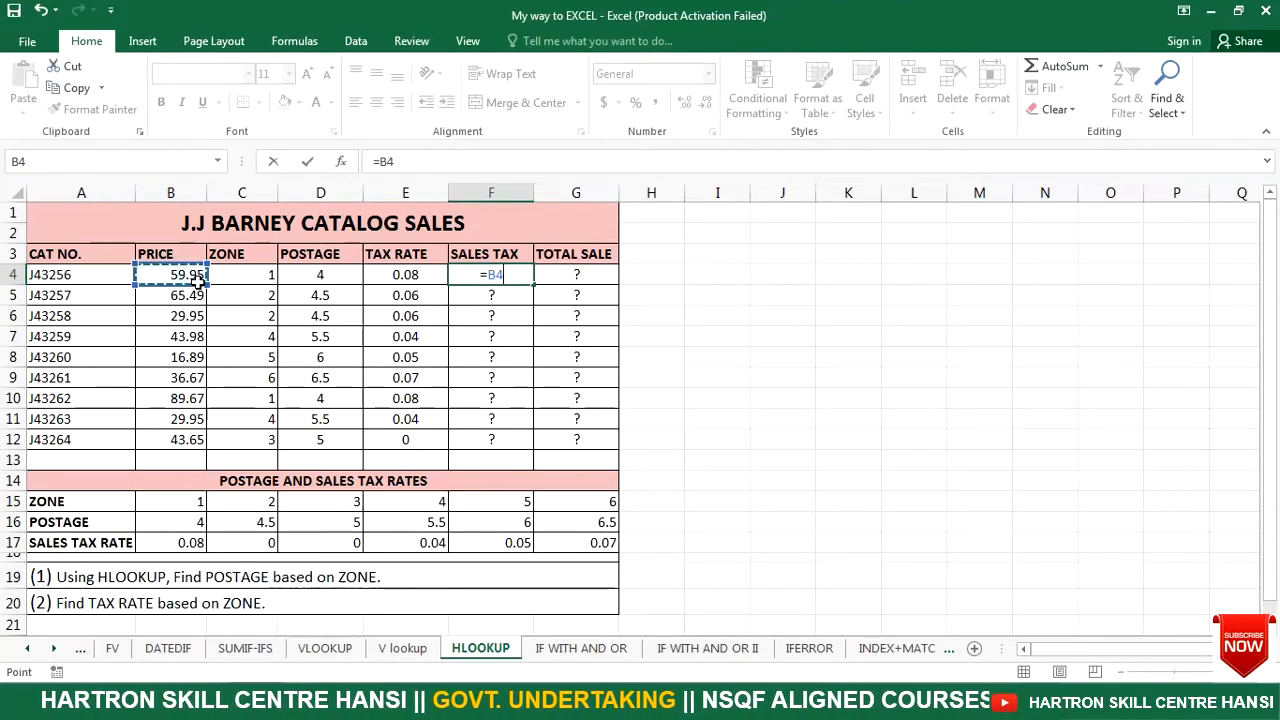
type("*")
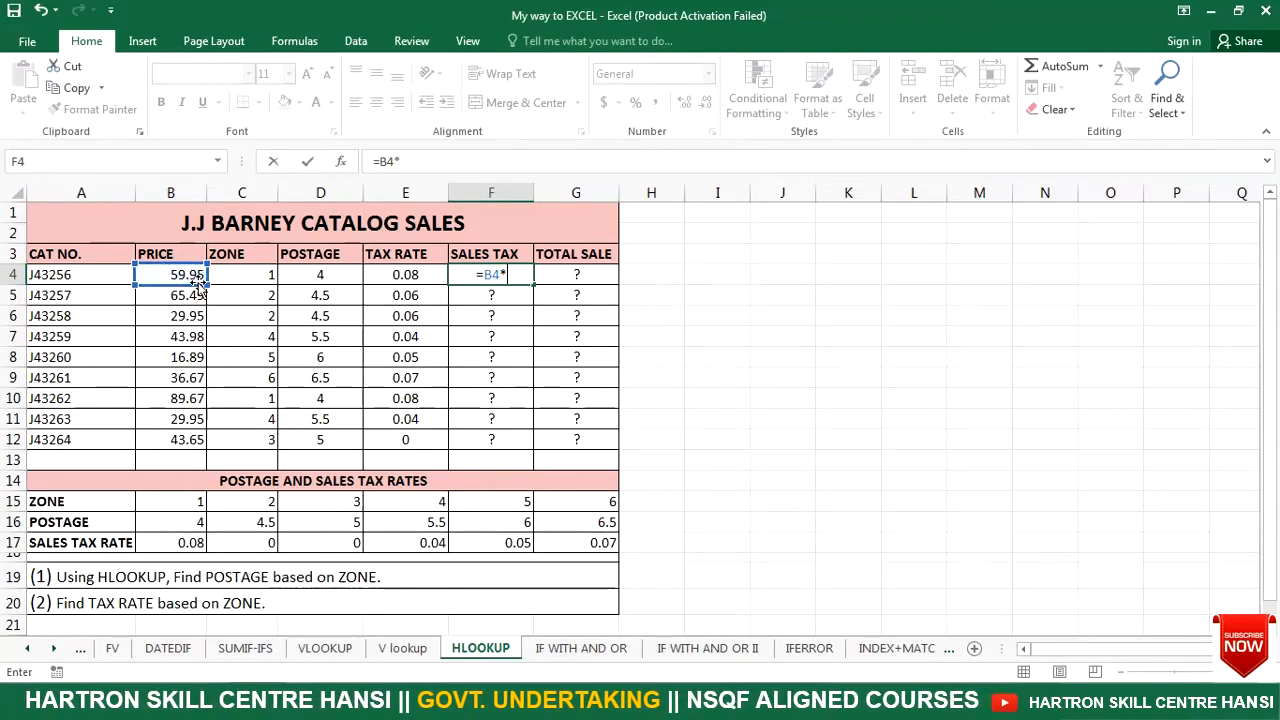
left_click(372, 278)
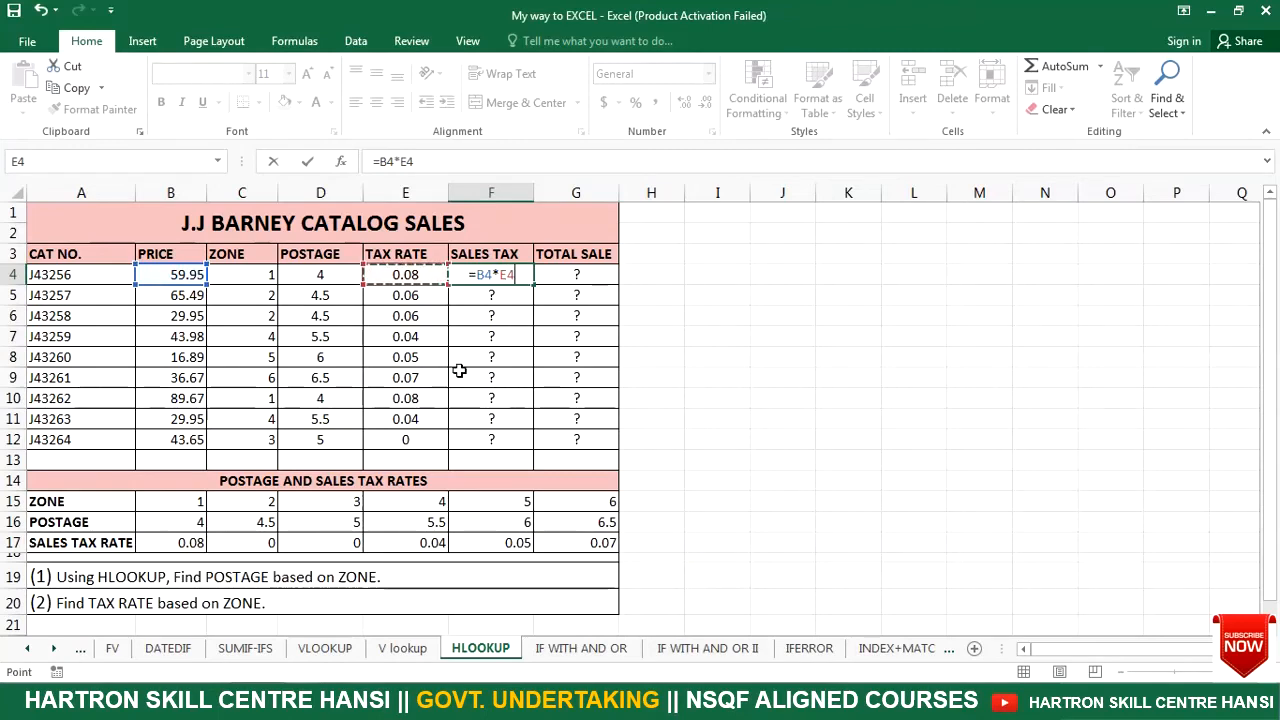
key("ctrl+Return")
key("Return")
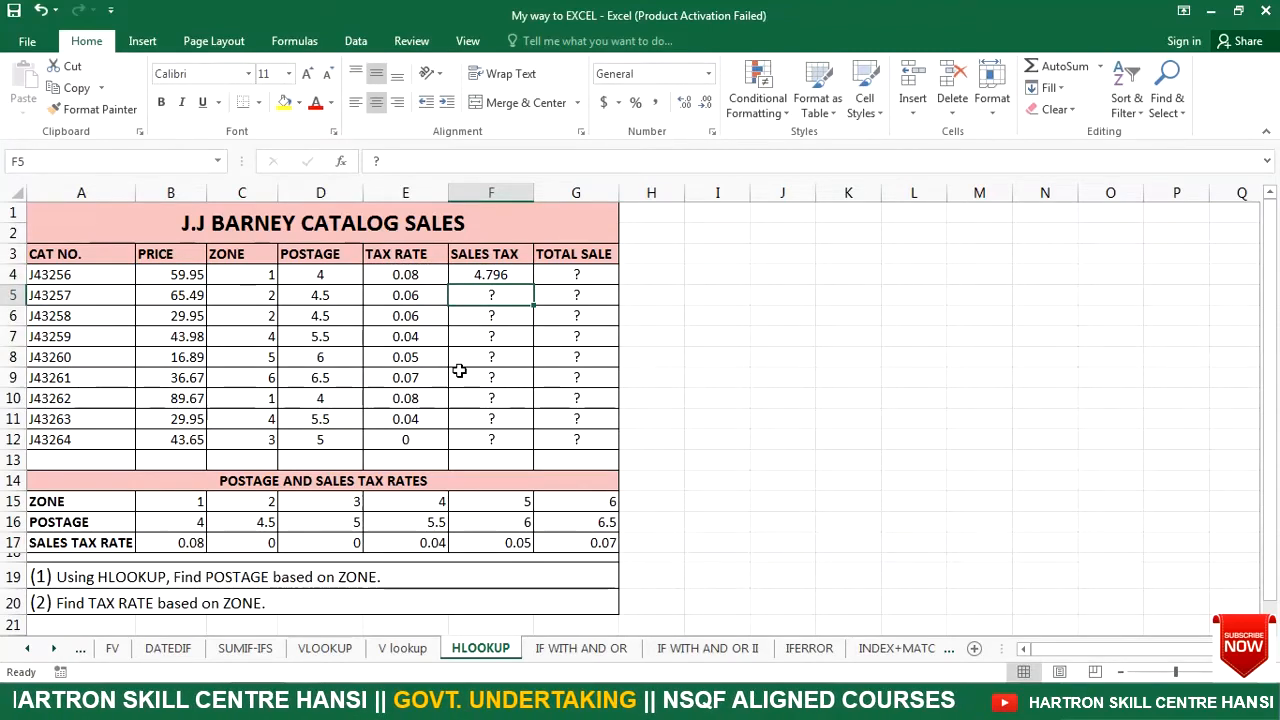
left_click(500, 276)
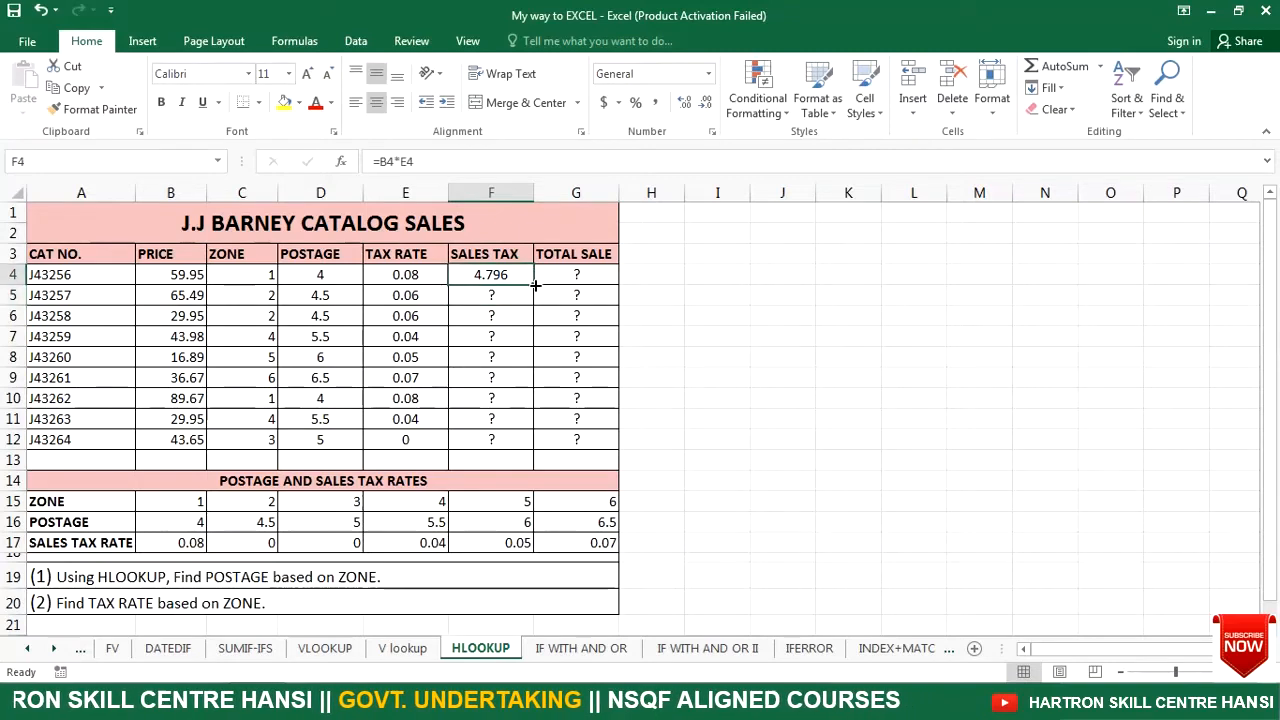
left_click_drag(535, 289, 540, 444)
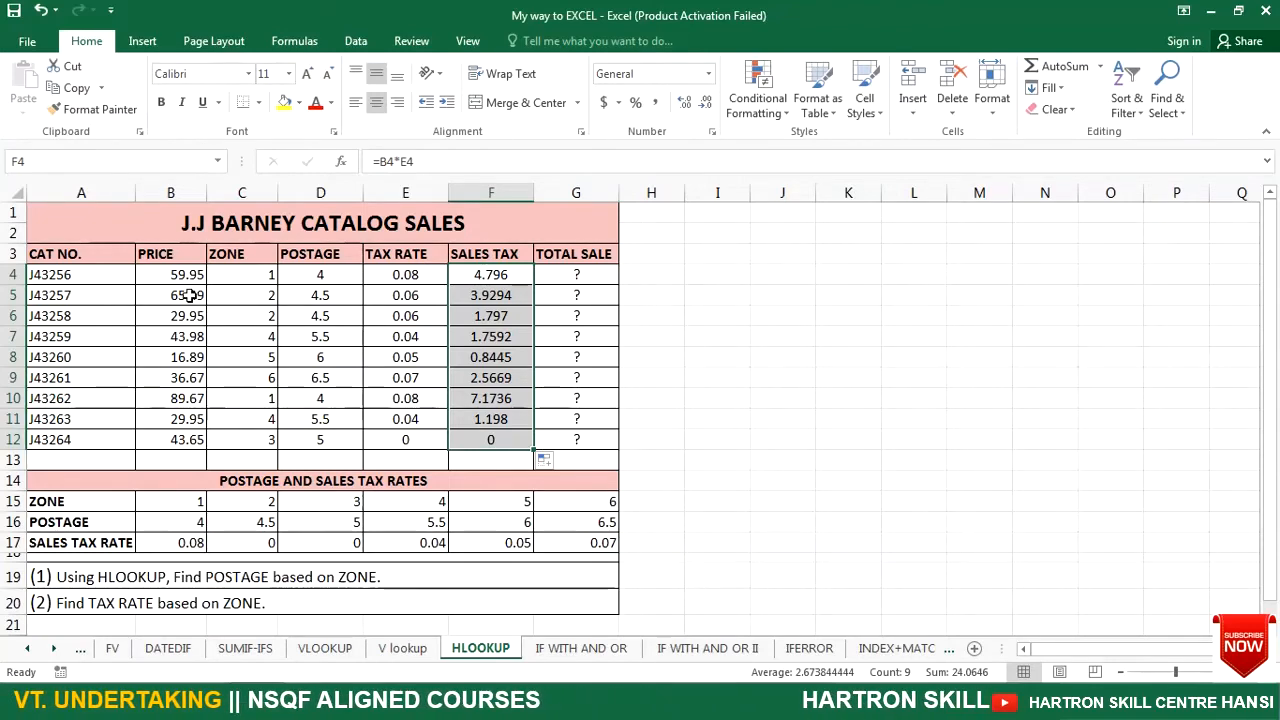
Calculate the TOTAL SALE column by entering =B4+D4+F4 in G4 and filling the formula down through G12.
left_click(564, 272)
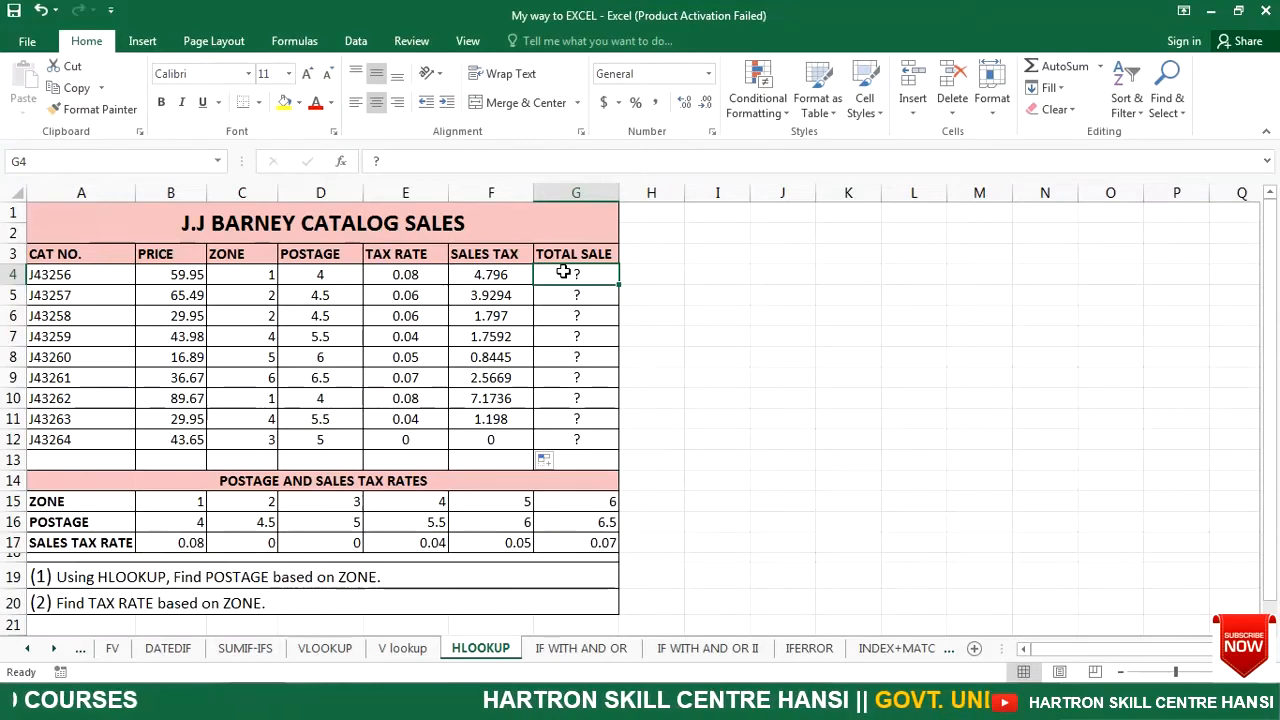
type("=")
left_click(180, 275)
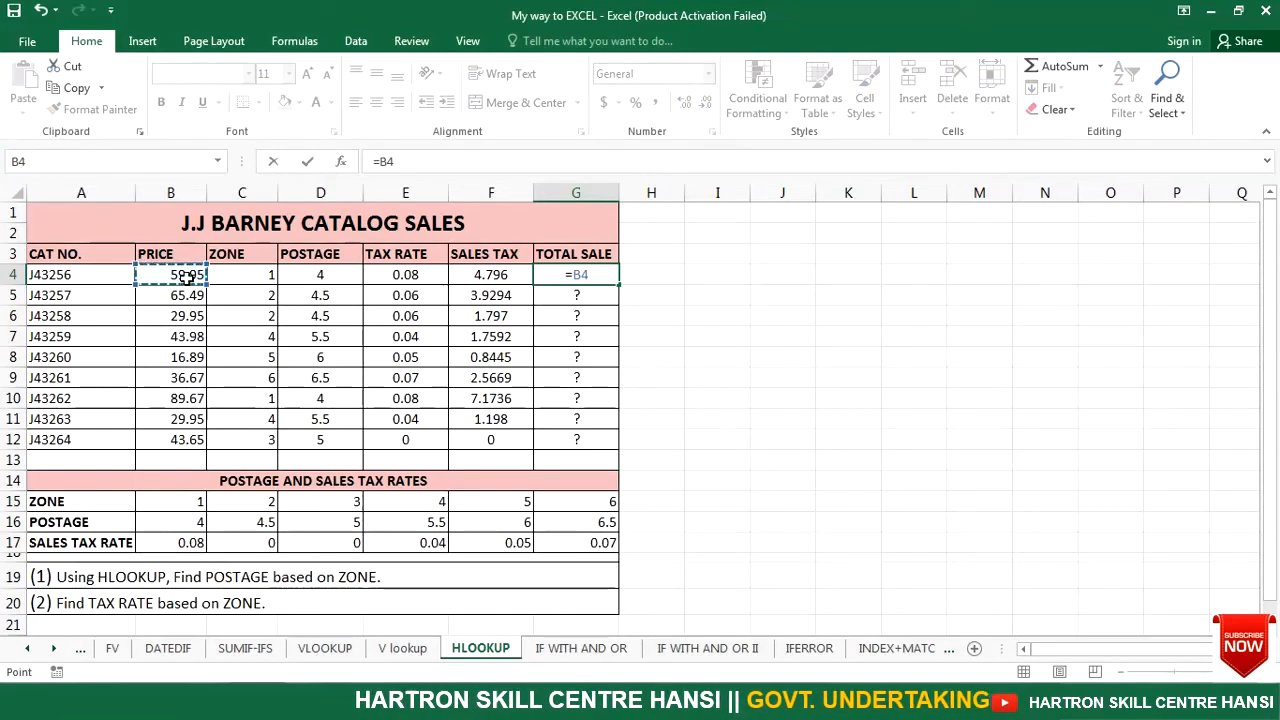
type("+")
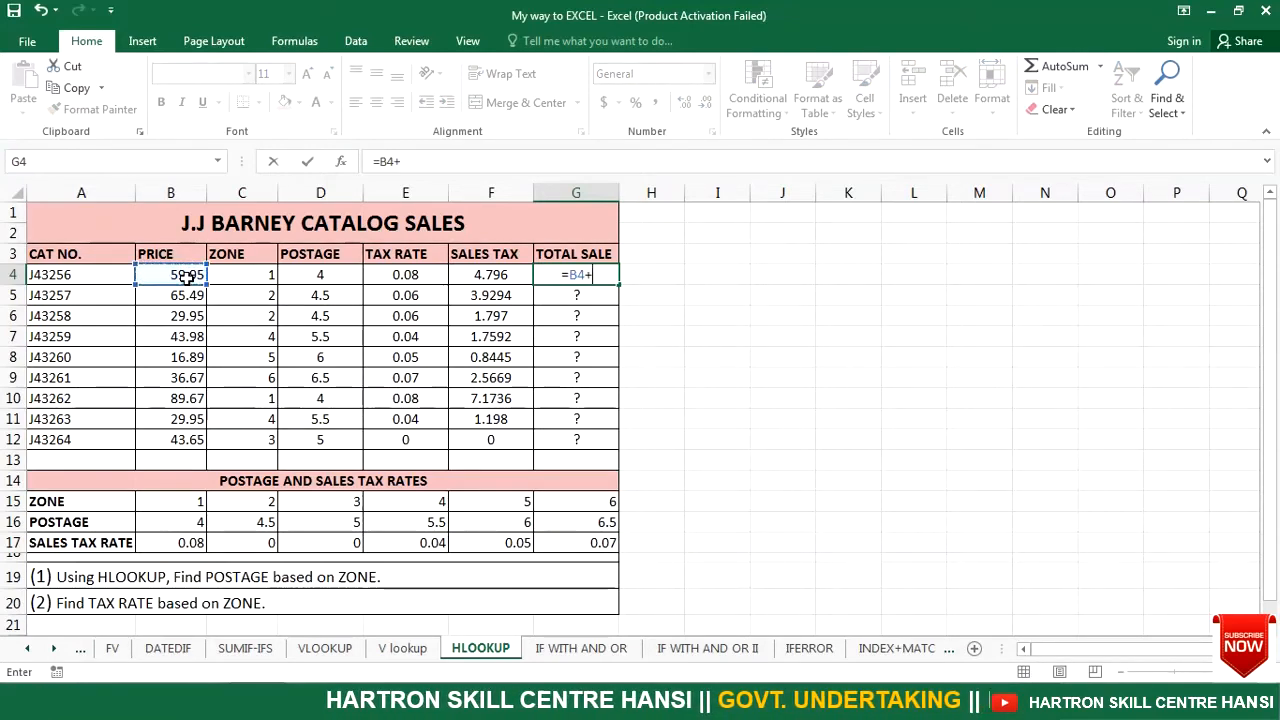
left_click(305, 275)
type("+")
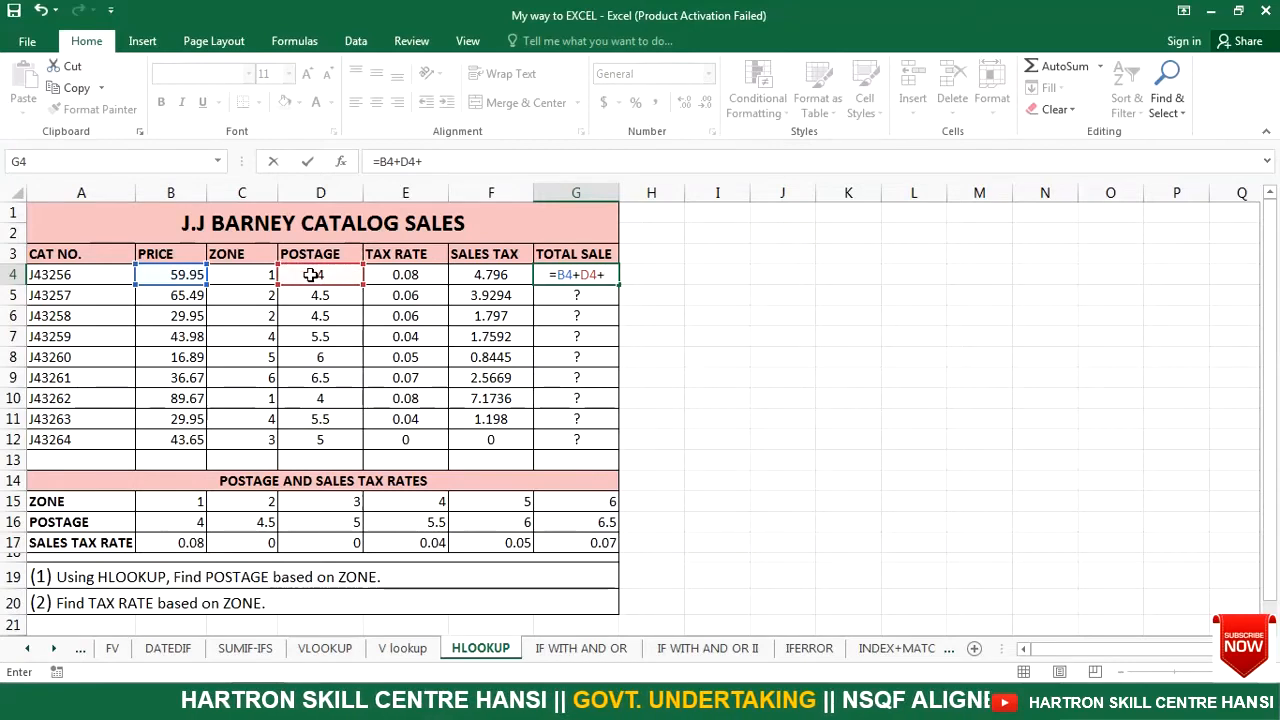
left_click(483, 278)
key("Return")
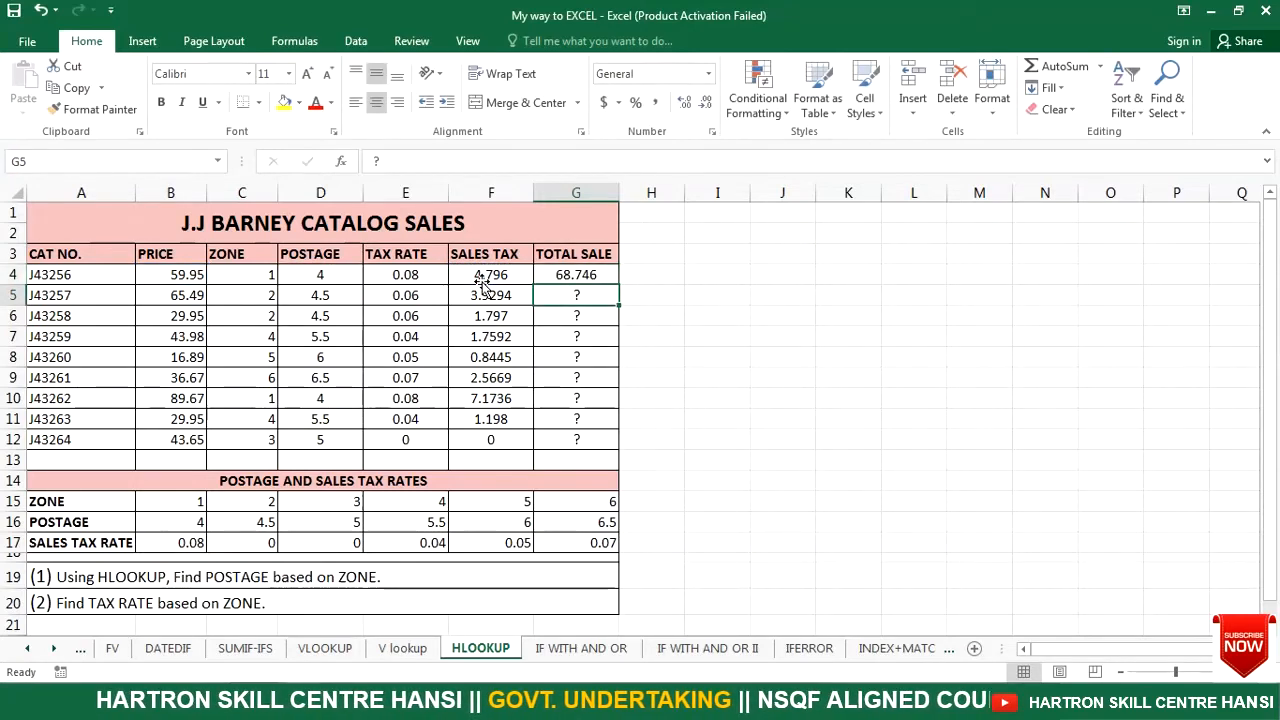
left_click(600, 279)
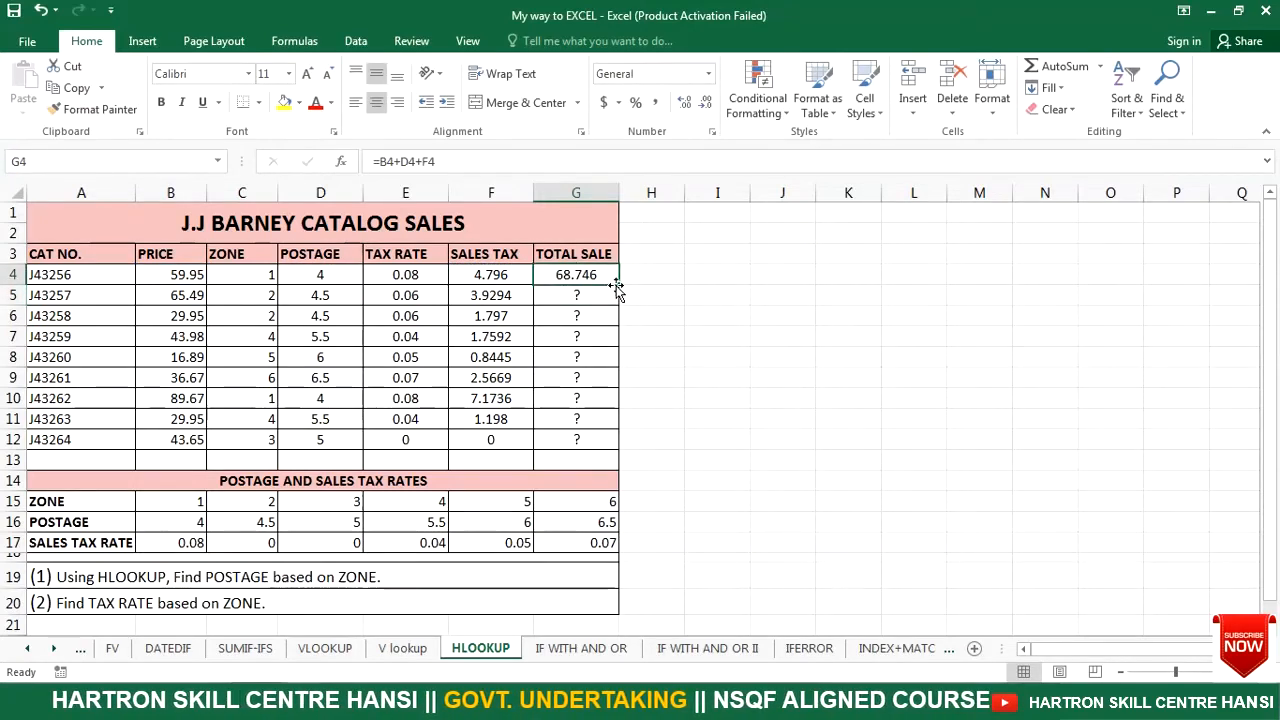
left_click_drag(617, 288, 622, 446)
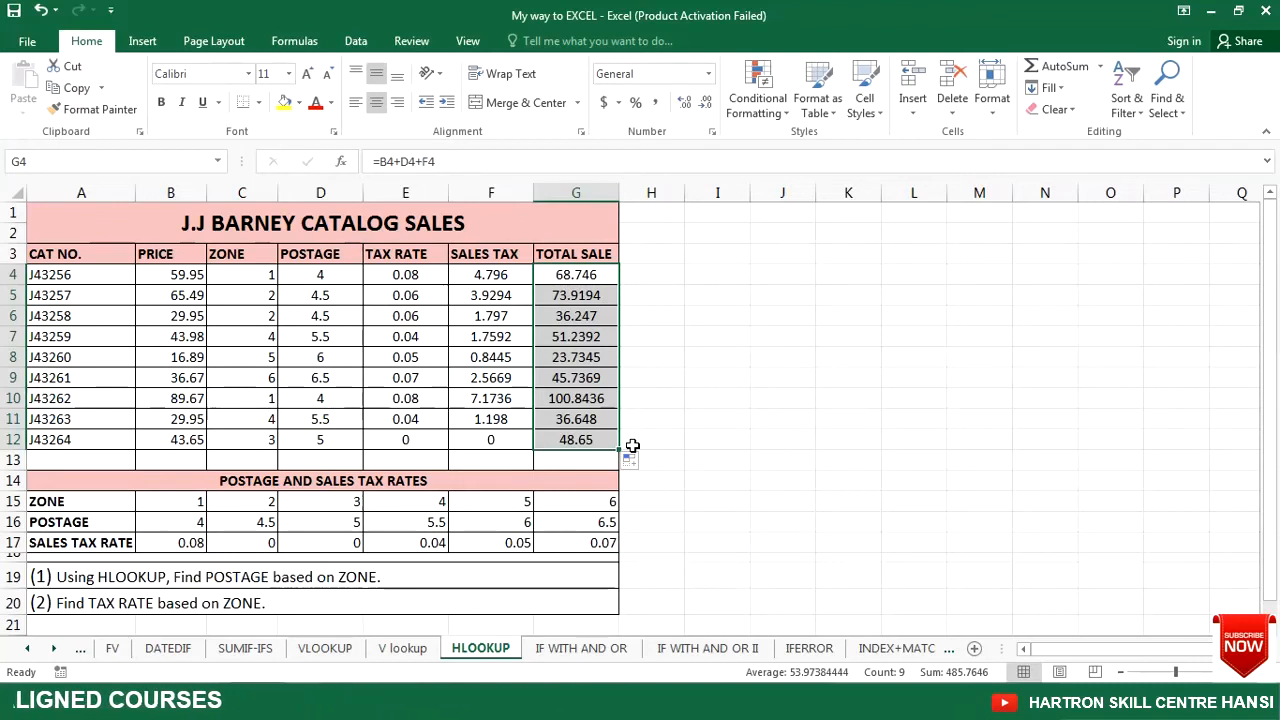
left_click(632, 445)
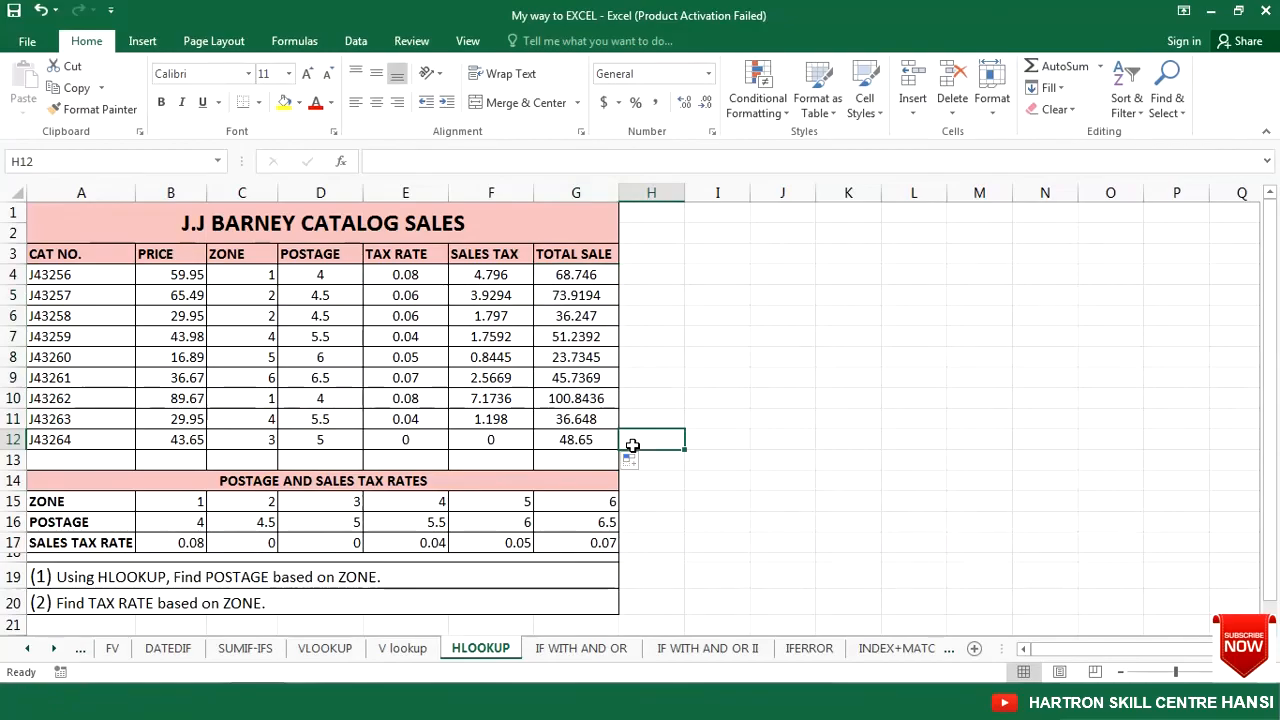